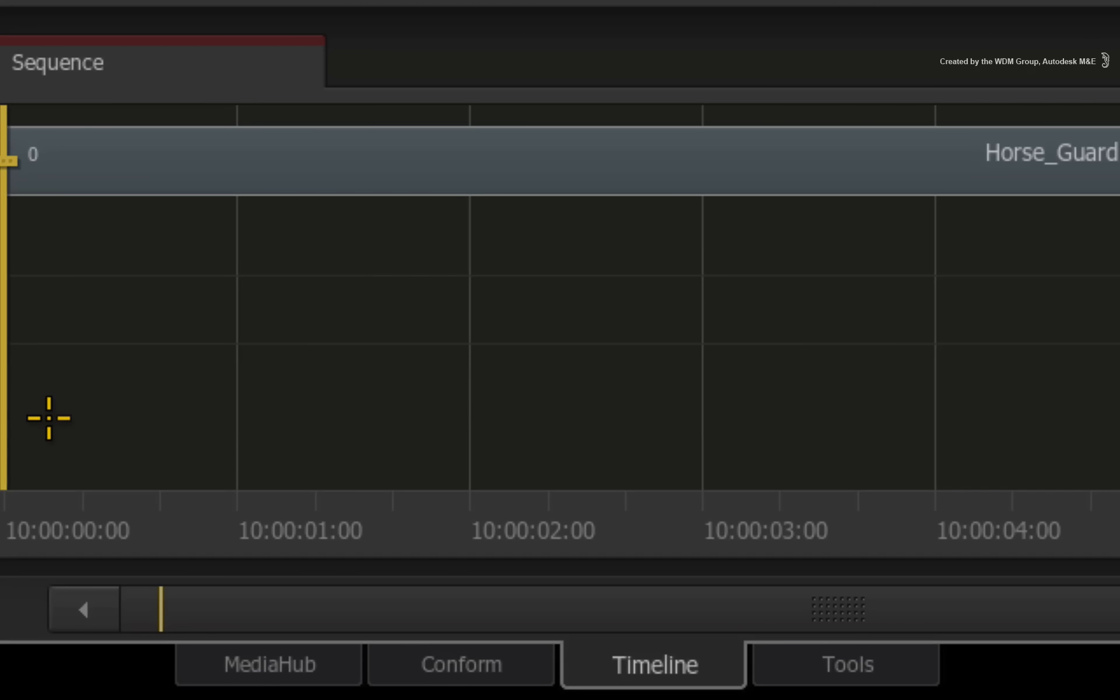
Step: Open the Horse_Guard clip in the Paint tool with Front as the expected input and an empty desktop area as render destination
{"action": "left_click", "coordinate": [910, 668]}
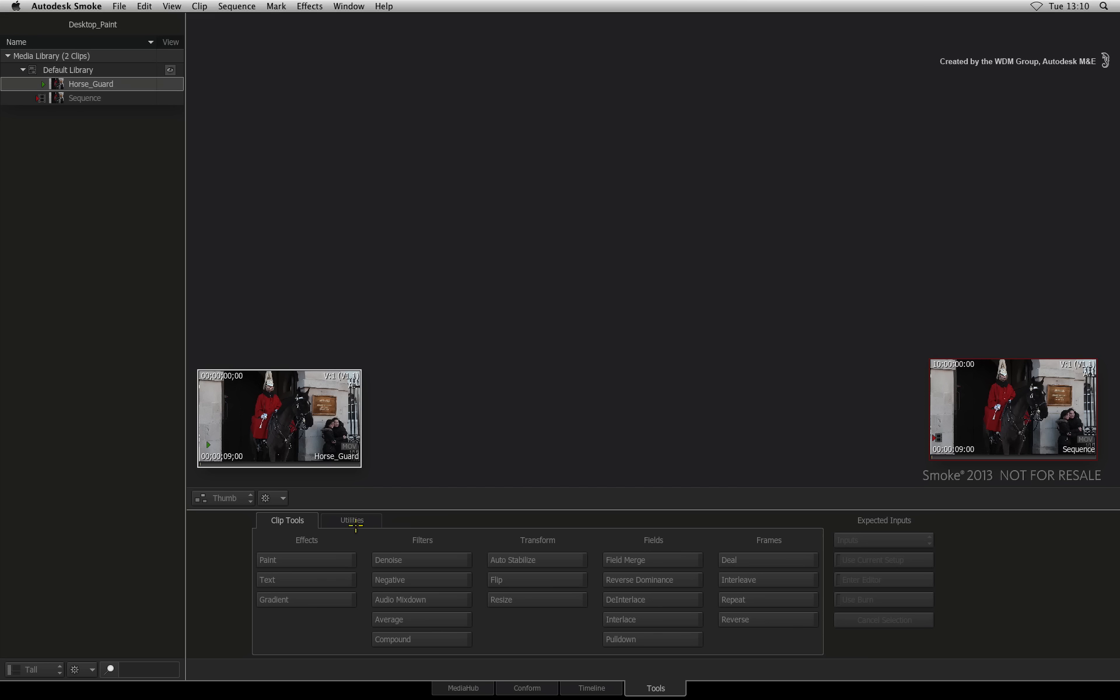
{"action": "left_click", "coordinate": [333, 561]}
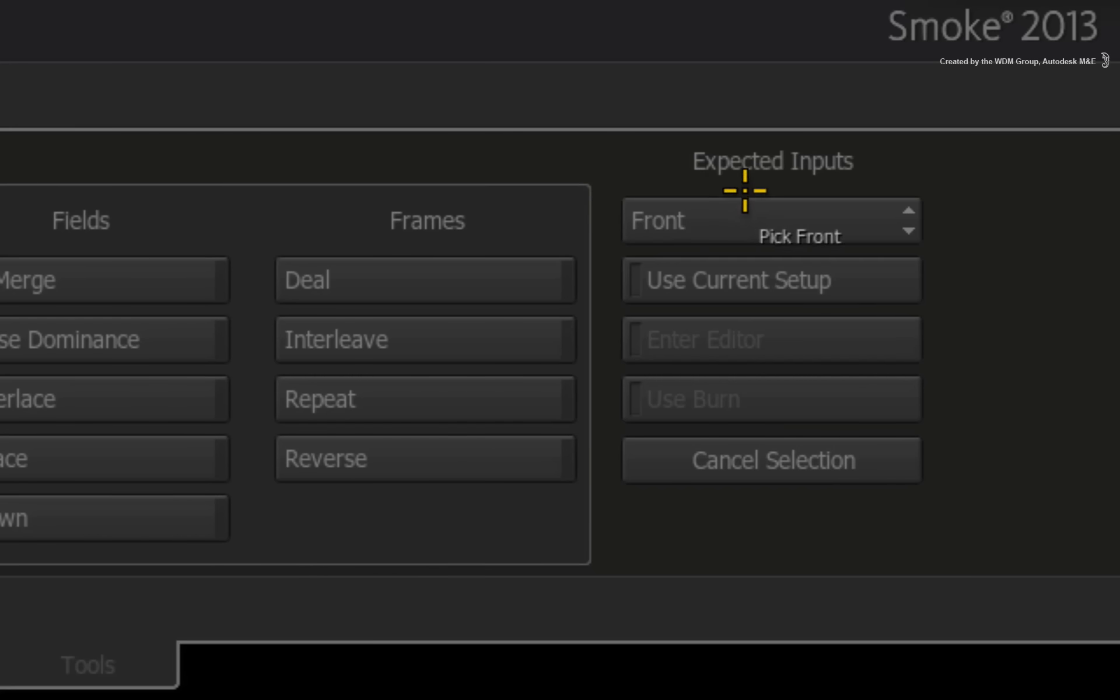
{"action": "left_click", "coordinate": [755, 219]}
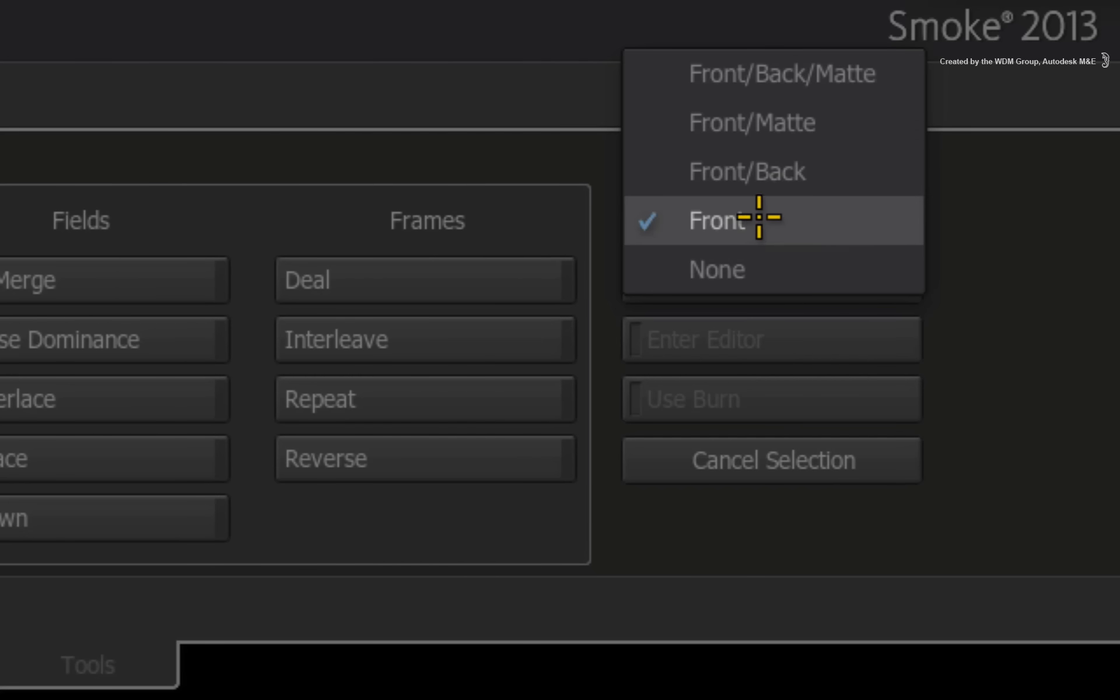
{"action": "left_click", "coordinate": [820, 221]}
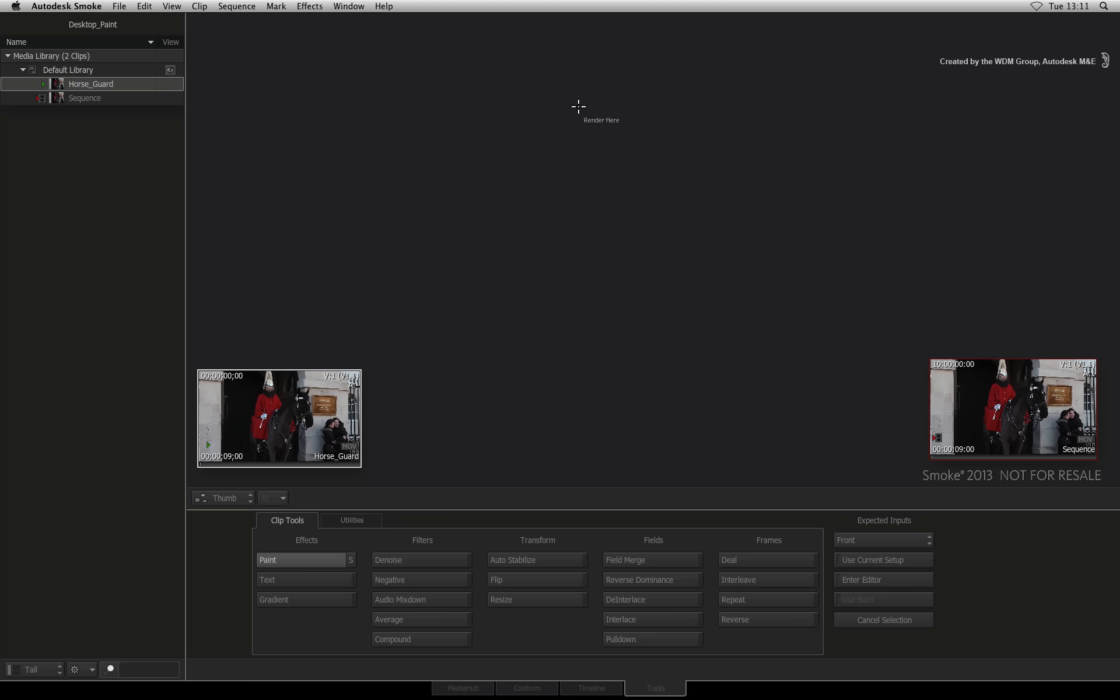
{"action": "left_click", "coordinate": [592, 156]}
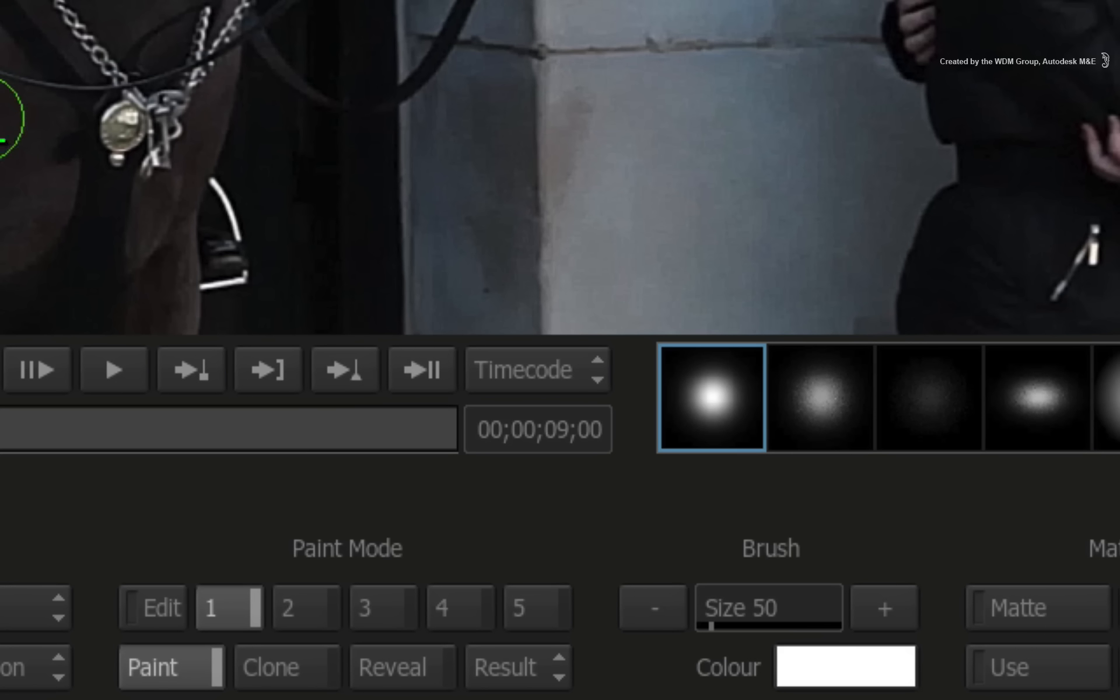
Step: Switch the time display to Frames, review the clip through to frame 270 and return to frame 165
{"action": "left_click", "coordinate": [562, 370]}
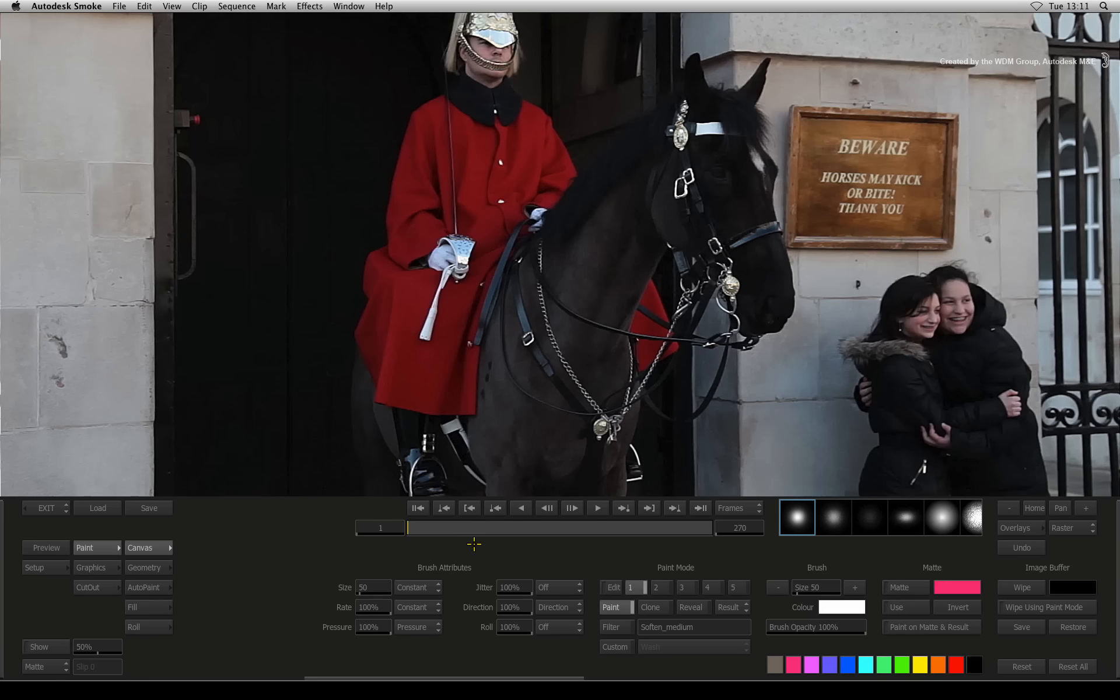
{"action": "left_click_drag", "start_coordinate": [418, 529], "coordinate": [594, 516]}
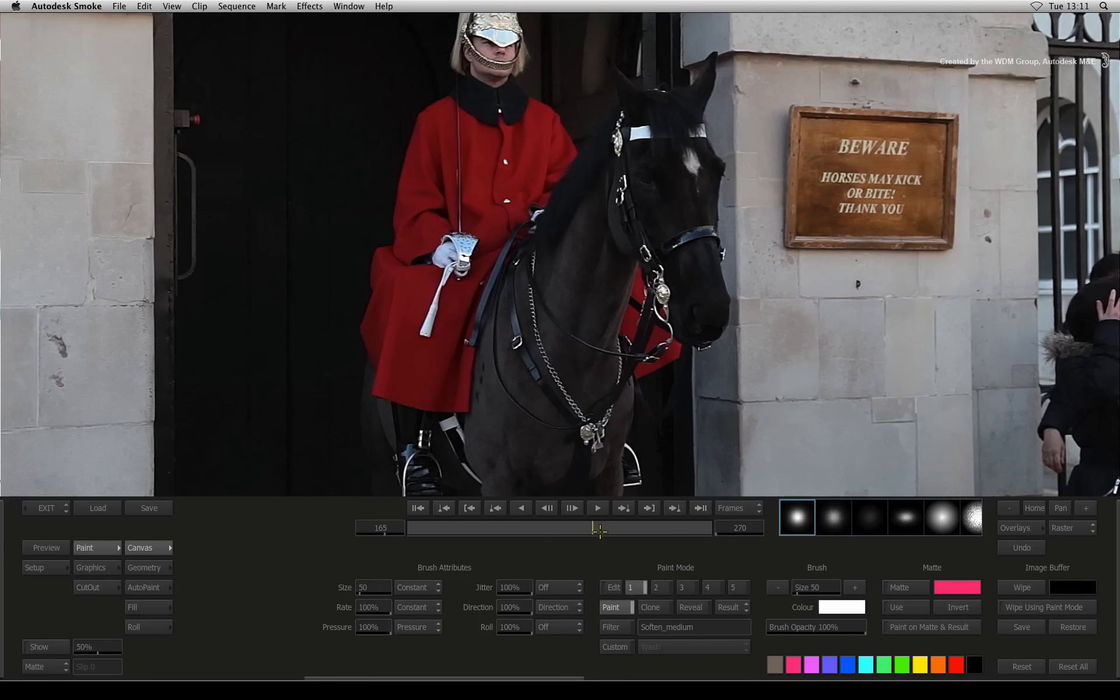
{"action": "left_click_drag", "start_coordinate": [599, 530], "coordinate": [715, 523]}
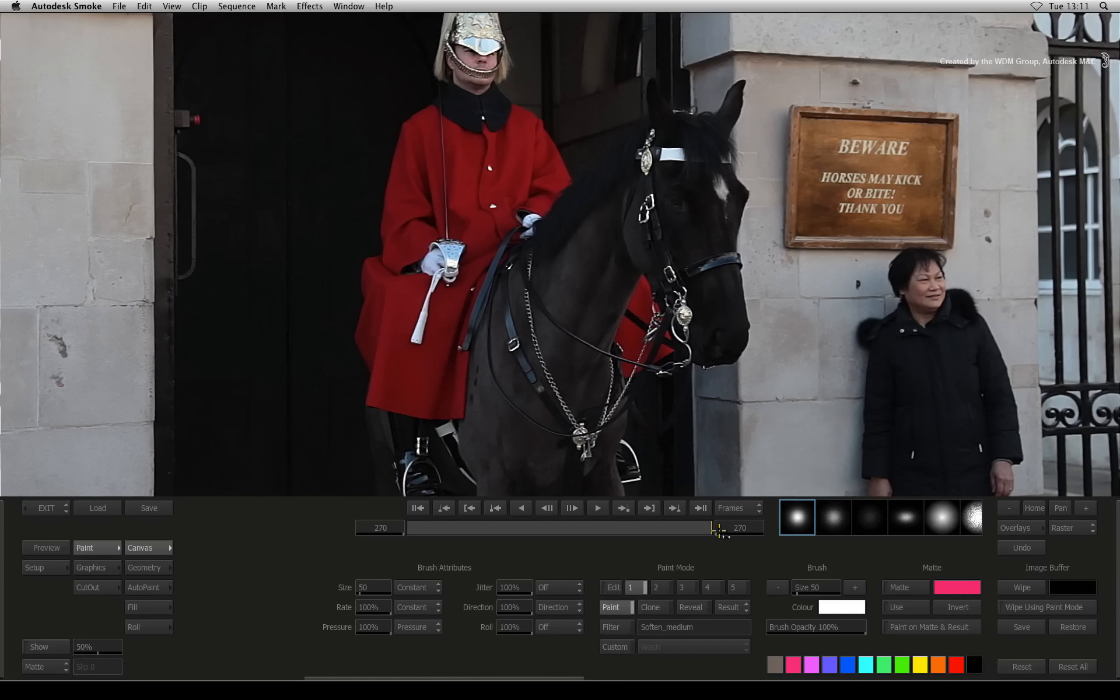
{"action": "left_click_drag", "start_coordinate": [707, 527], "coordinate": [587, 528]}
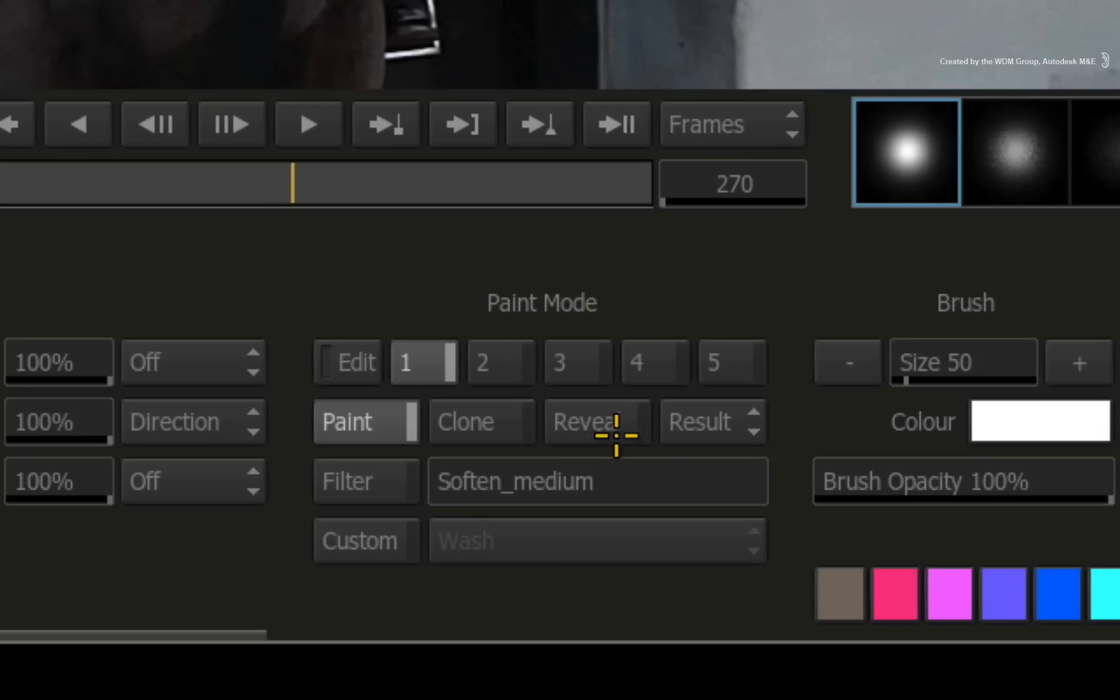
Step: Set the paint mode to Reveal with Saved as its source
{"action": "left_click", "coordinate": [701, 607]}
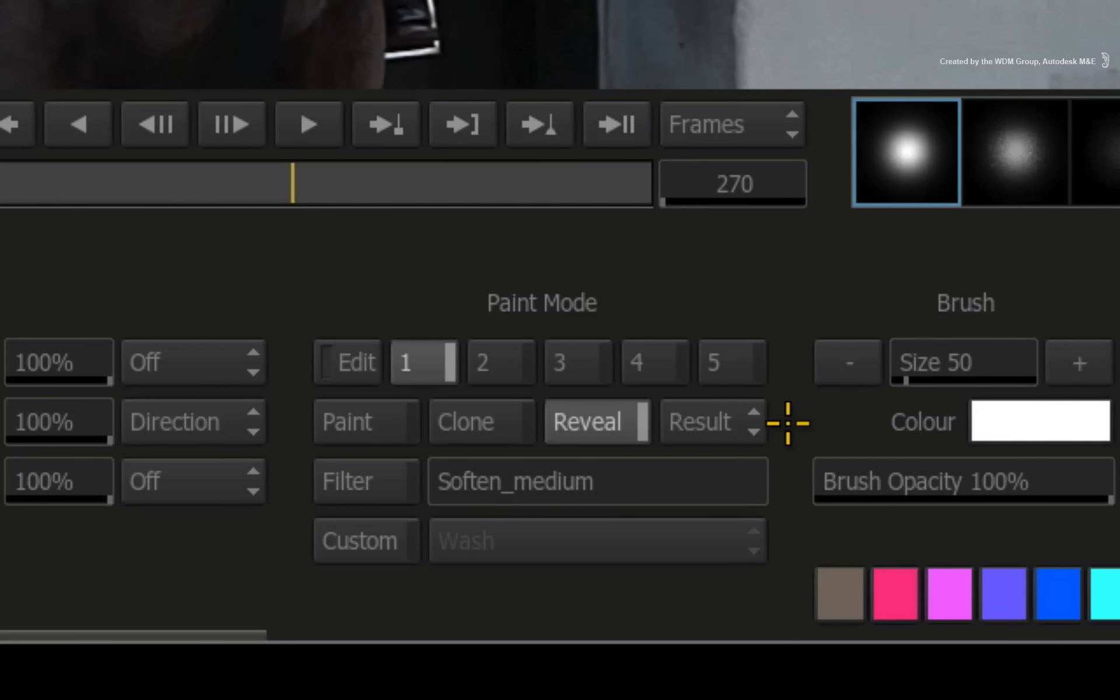
{"action": "left_click", "coordinate": [747, 422]}
{"action": "left_click", "coordinate": [761, 279]}
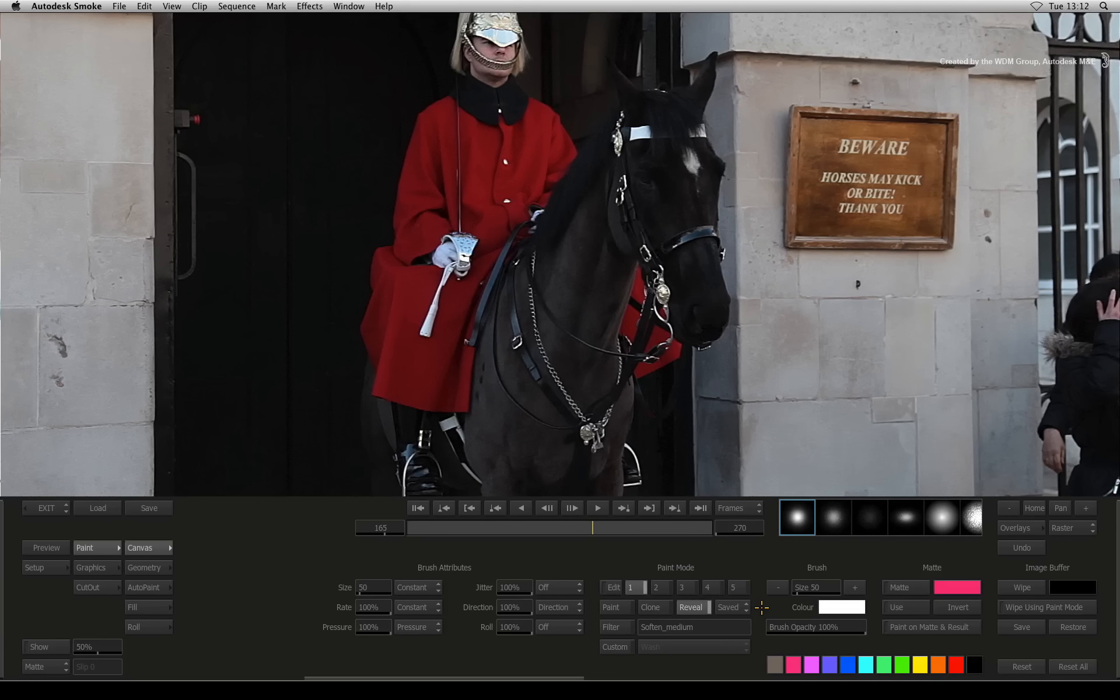
Step: Enlarge the brush to size 199 and paint over the person by the railings to reveal the saved image
{"action": "mouse_move", "coordinate": [1119, 571]}
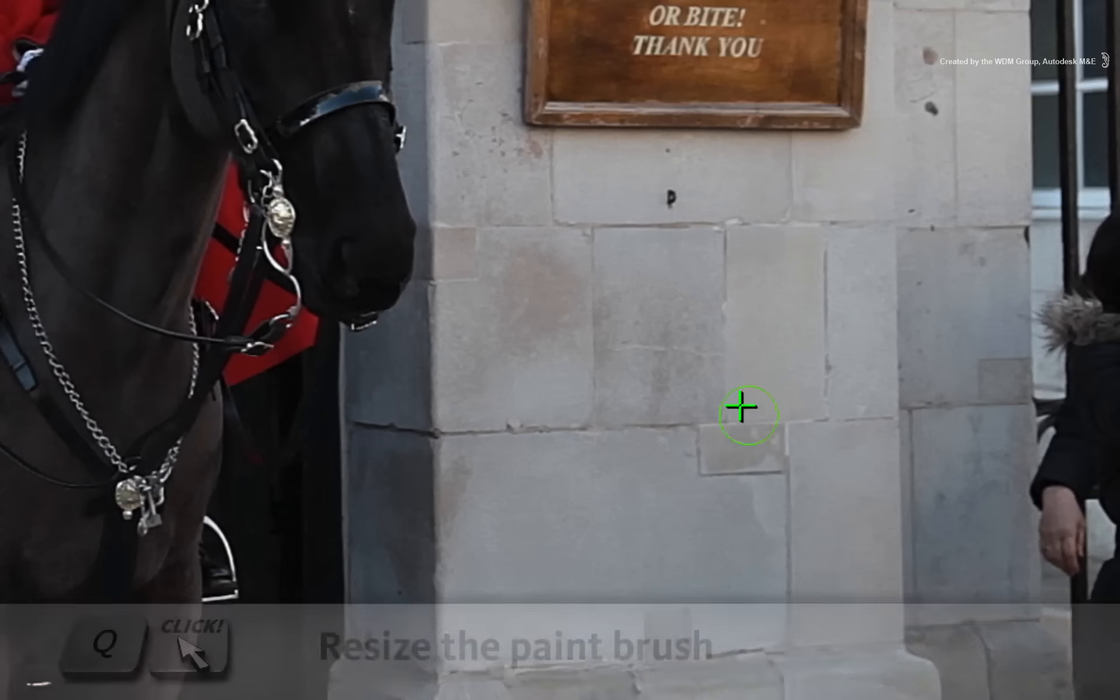
{"action": "key", "text": "q"}
{"action": "left_click_drag", "start_coordinate": [893, 445], "coordinate": [952, 482]}
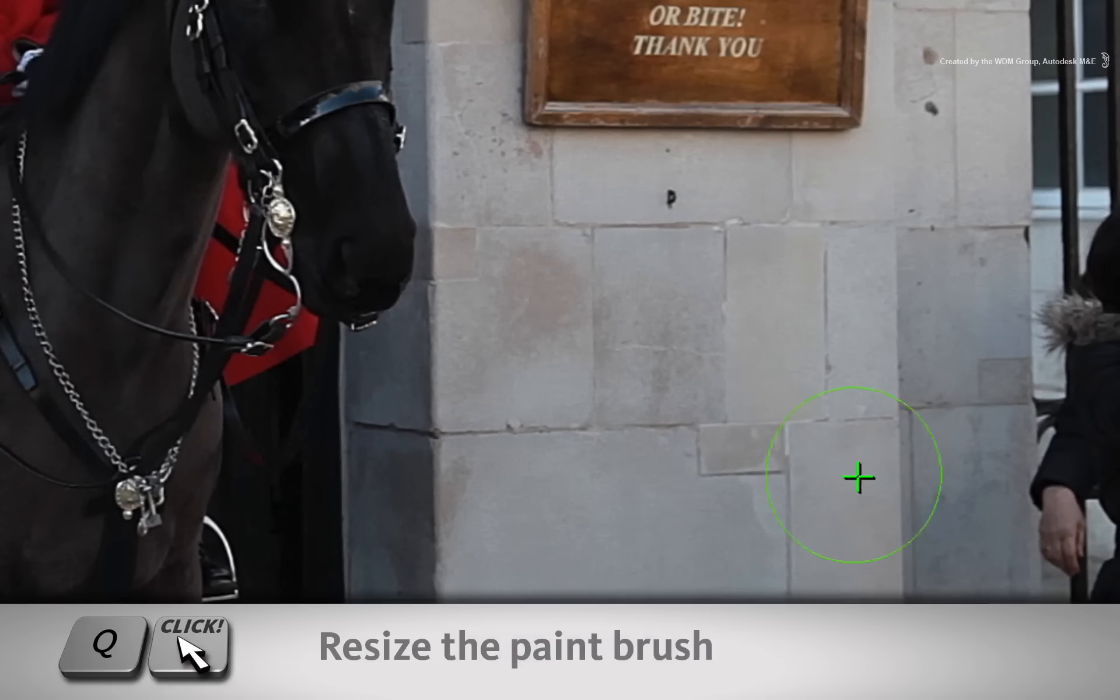
{"action": "mouse_move", "coordinate": [859, 477]}
{"action": "left_mouse_down"}
{"action": "mouse_move", "coordinate": [908, 503]}
{"action": "mouse_move", "coordinate": [892, 513]}
{"action": "left_mouse_up"}
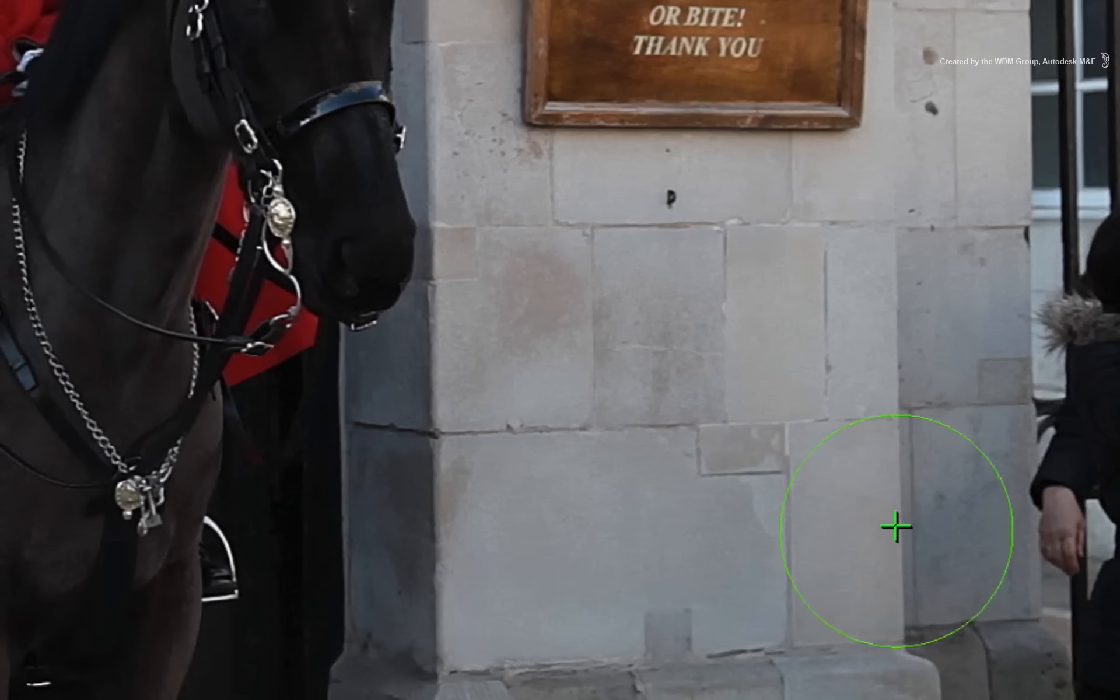
{"action": "mouse_move", "coordinate": [928, 465]}
{"action": "left_mouse_down"}
{"action": "mouse_move", "coordinate": [838, 443]}
{"action": "mouse_move", "coordinate": [581, 292]}
{"action": "mouse_move", "coordinate": [510, 289]}
{"action": "mouse_move", "coordinate": [495, 305]}
{"action": "left_mouse_up"}
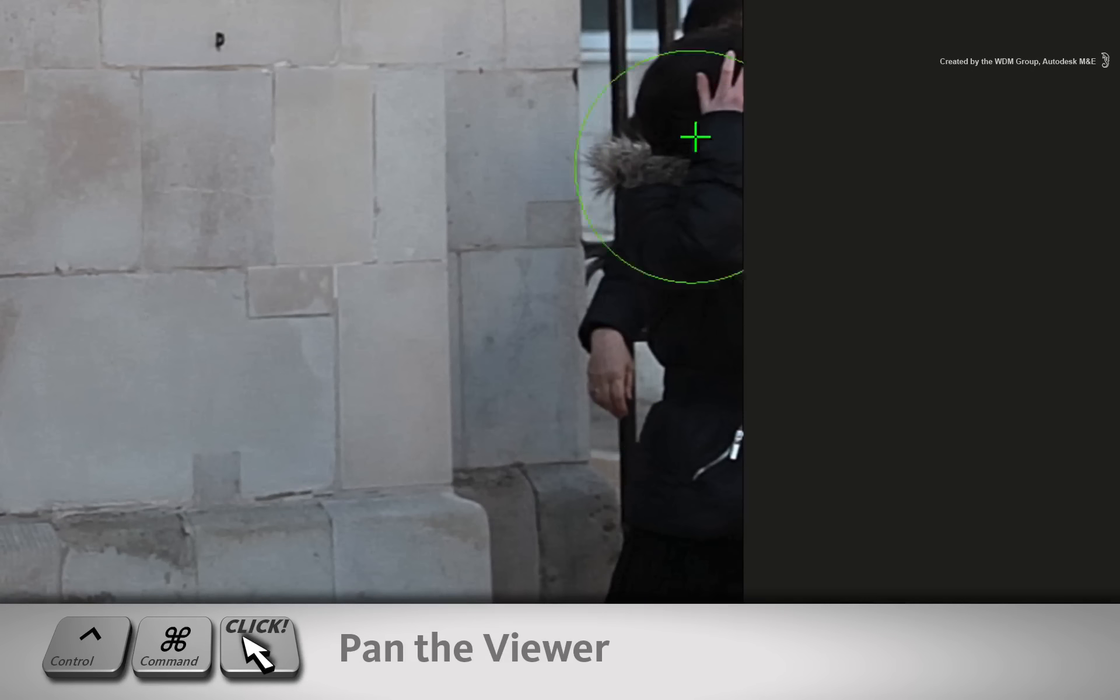
{"action": "mouse_move", "coordinate": [695, 137]}
{"action": "left_mouse_down"}
{"action": "mouse_move", "coordinate": [720, 81]}
{"action": "mouse_move", "coordinate": [675, 39]}
{"action": "mouse_move", "coordinate": [677, 155]}
{"action": "mouse_move", "coordinate": [663, 150]}
{"action": "mouse_move", "coordinate": [697, 250]}
{"action": "mouse_move", "coordinate": [663, 292]}
{"action": "mouse_move", "coordinate": [663, 336]}
{"action": "mouse_move", "coordinate": [710, 443]}
{"action": "mouse_move", "coordinate": [718, 500]}
{"action": "mouse_move", "coordinate": [710, 565]}
{"action": "mouse_move", "coordinate": [694, 587]}
{"action": "left_mouse_up"}
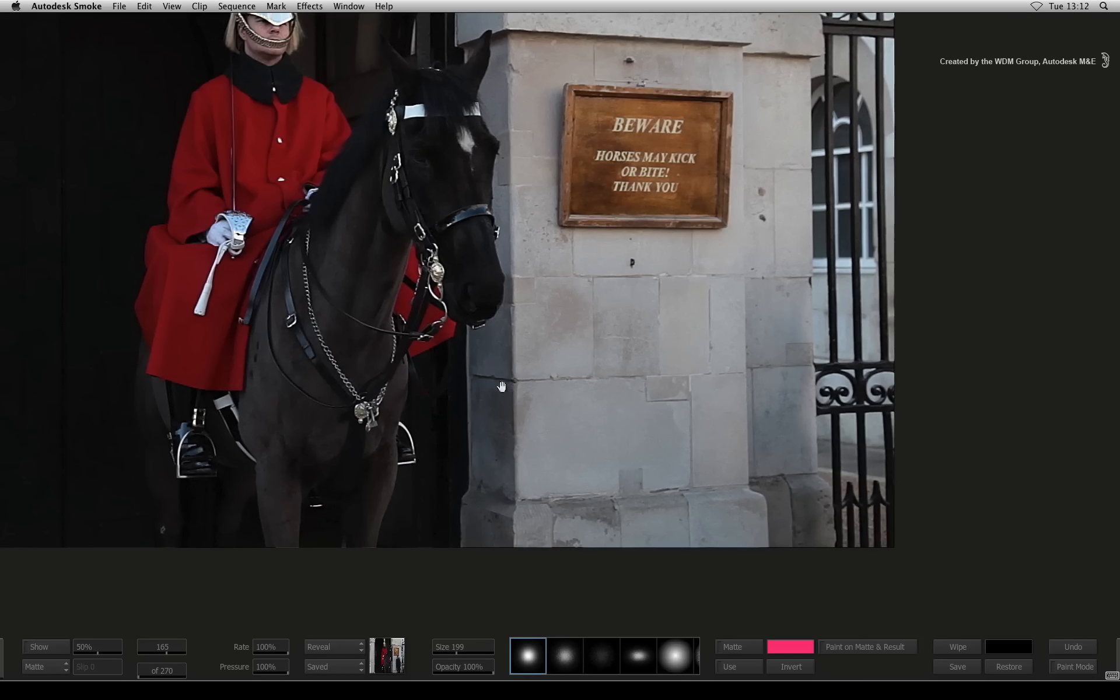
{"action": "mouse_move", "coordinate": [501, 387]}
{"action": "left_mouse_down"}
{"action": "mouse_move", "coordinate": [702, 442]}
{"action": "mouse_move", "coordinate": [673, 432]}
{"action": "left_mouse_up"}
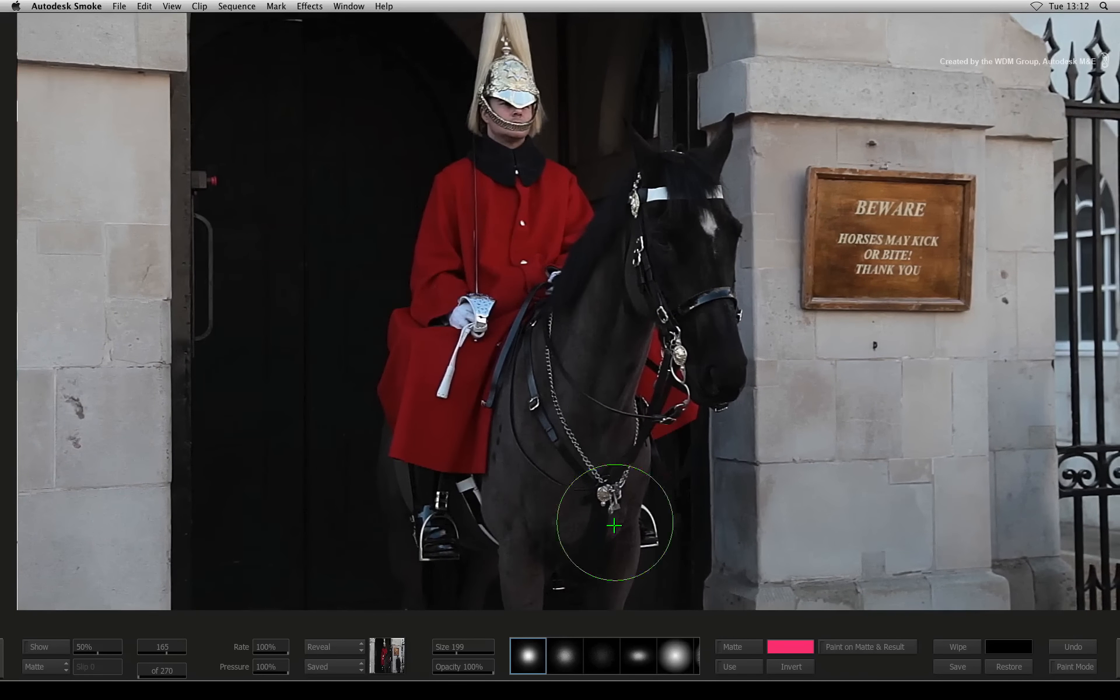
Step: Reduce the brush to size 25, switch the paint mode to Clone and adjust its Y offset
{"action": "left_click_drag", "start_coordinate": [640, 525], "coordinate": [530, 337]}
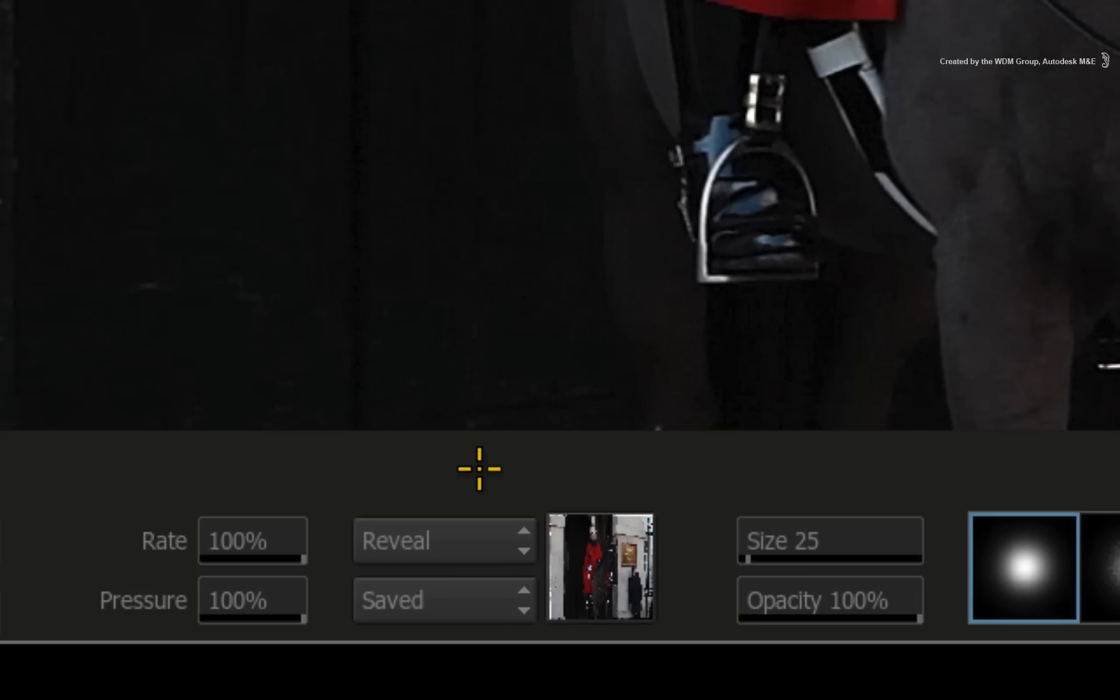
{"action": "left_click", "coordinate": [500, 541]}
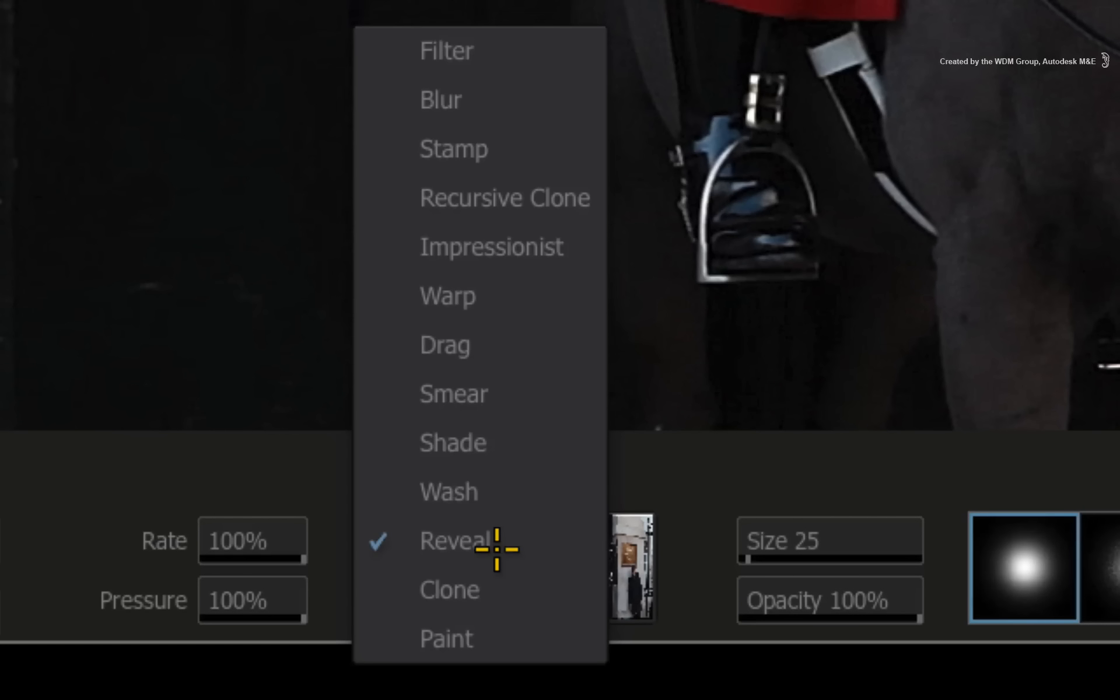
{"action": "left_click", "coordinate": [507, 592]}
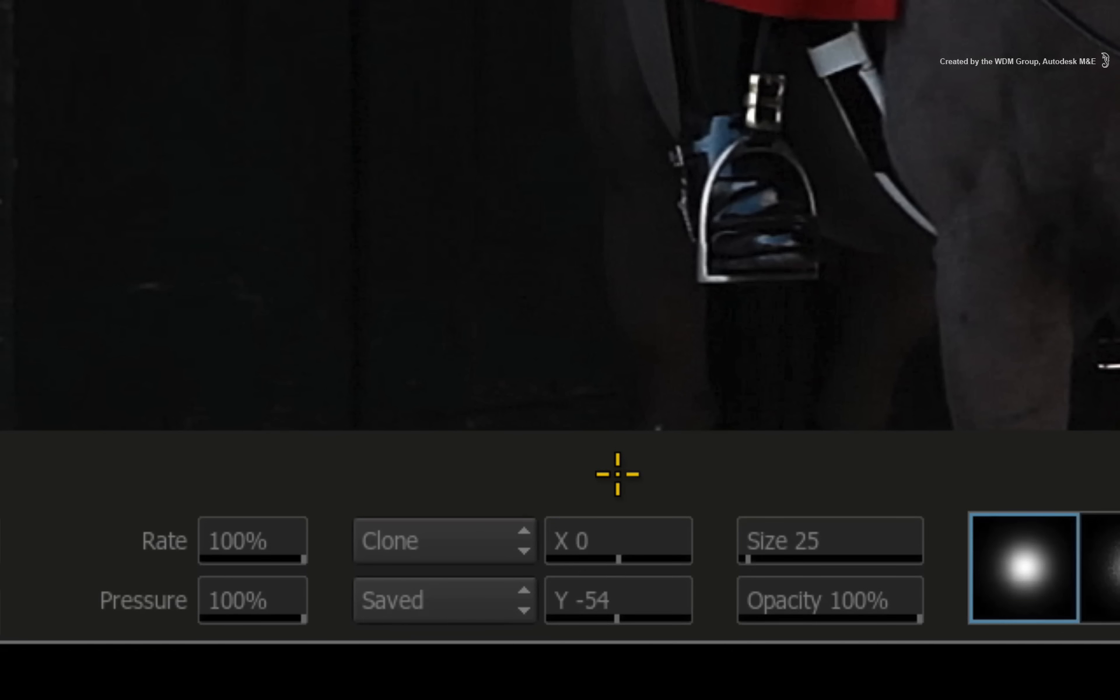
{"action": "left_click_drag", "start_coordinate": [658, 600], "coordinate": [711, 591]}
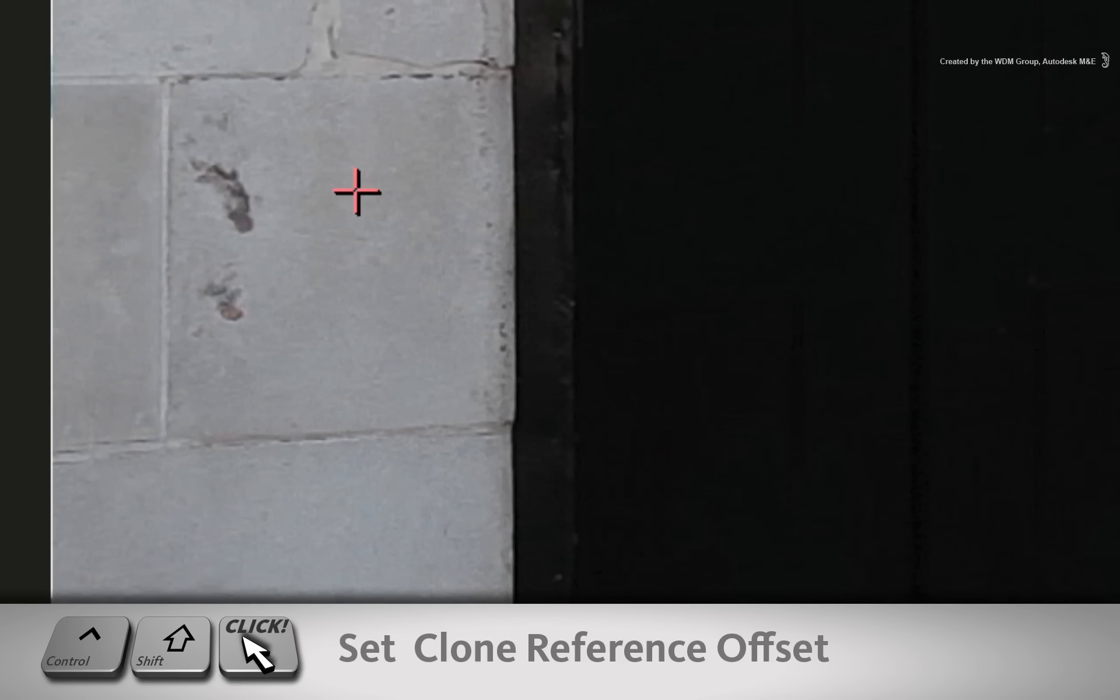
Step: Set the clone reference on clean stone beside the dark wall marks, offset X -32 and Y 2, and clone out both marks
{"action": "left_click", "coordinate": [356, 191], "text": "ctrl+shift"}
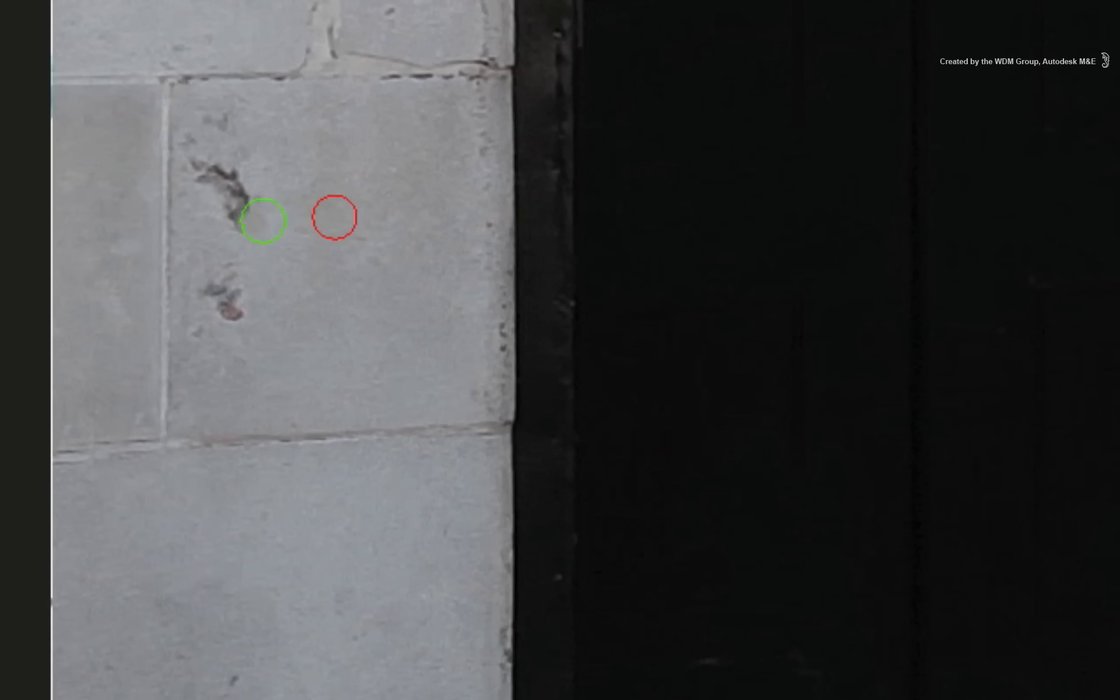
{"action": "mouse_move", "coordinate": [264, 221]}
{"action": "left_mouse_down"}
{"action": "mouse_move", "coordinate": [213, 195]}
{"action": "mouse_move", "coordinate": [208, 157]}
{"action": "mouse_move", "coordinate": [240, 136]}
{"action": "left_mouse_up"}
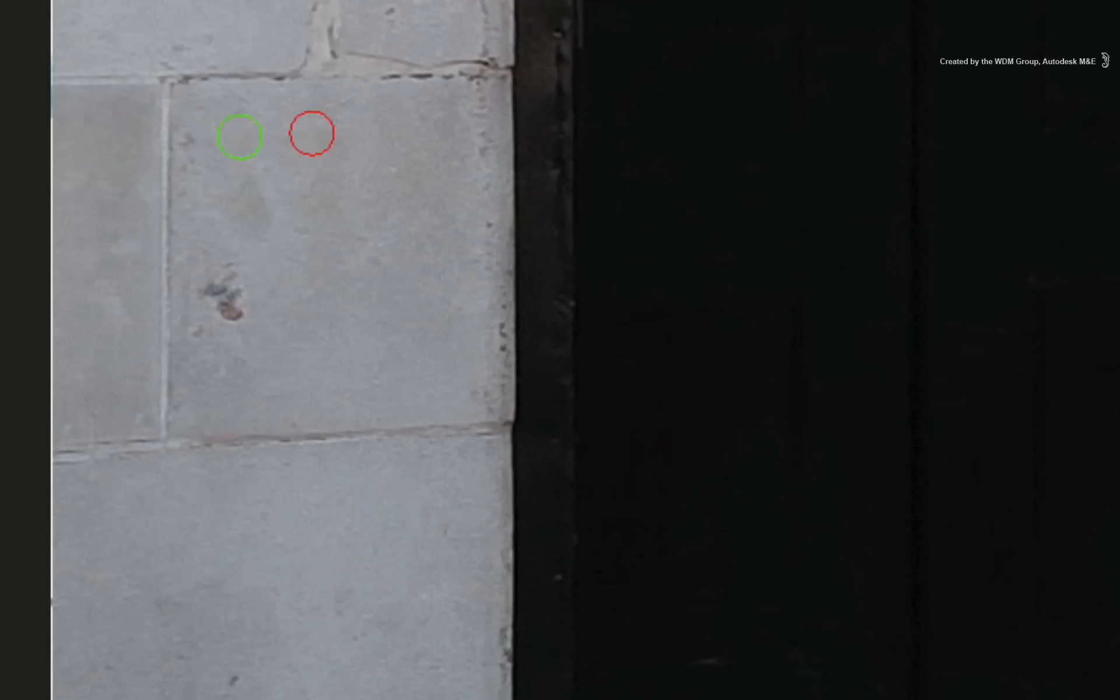
{"action": "left_click_drag", "start_coordinate": [290, 323], "coordinate": [222, 303]}
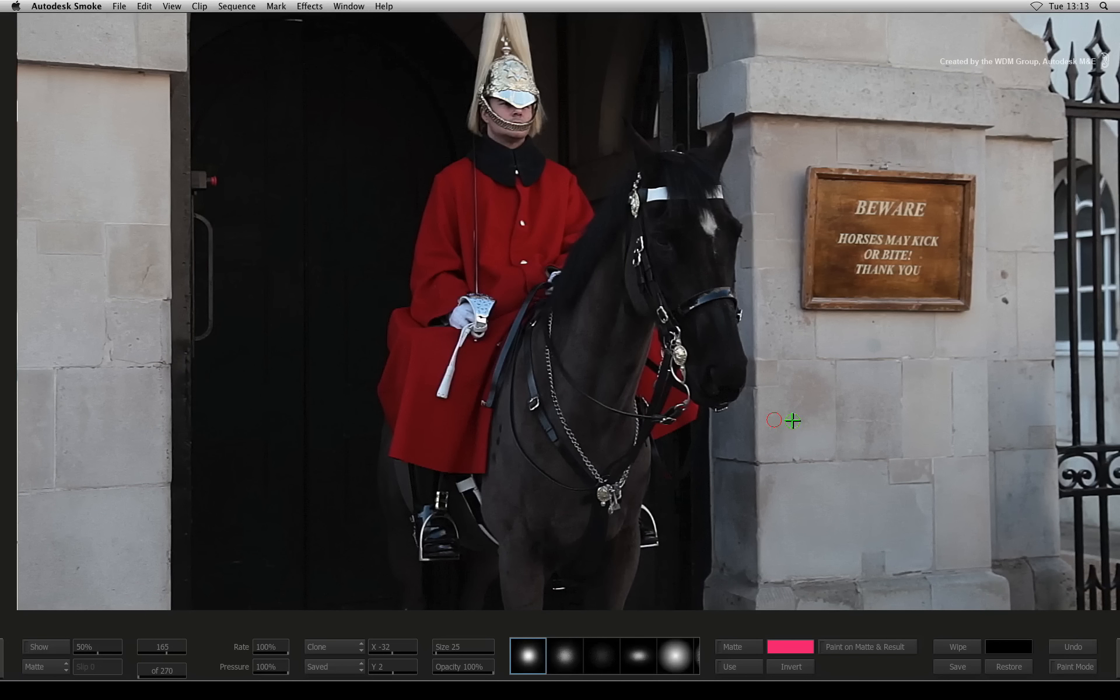
Step: Exit Paint and switch the desktop clips from timecode to frame display
{"action": "mouse_move", "coordinate": [789, 679]}
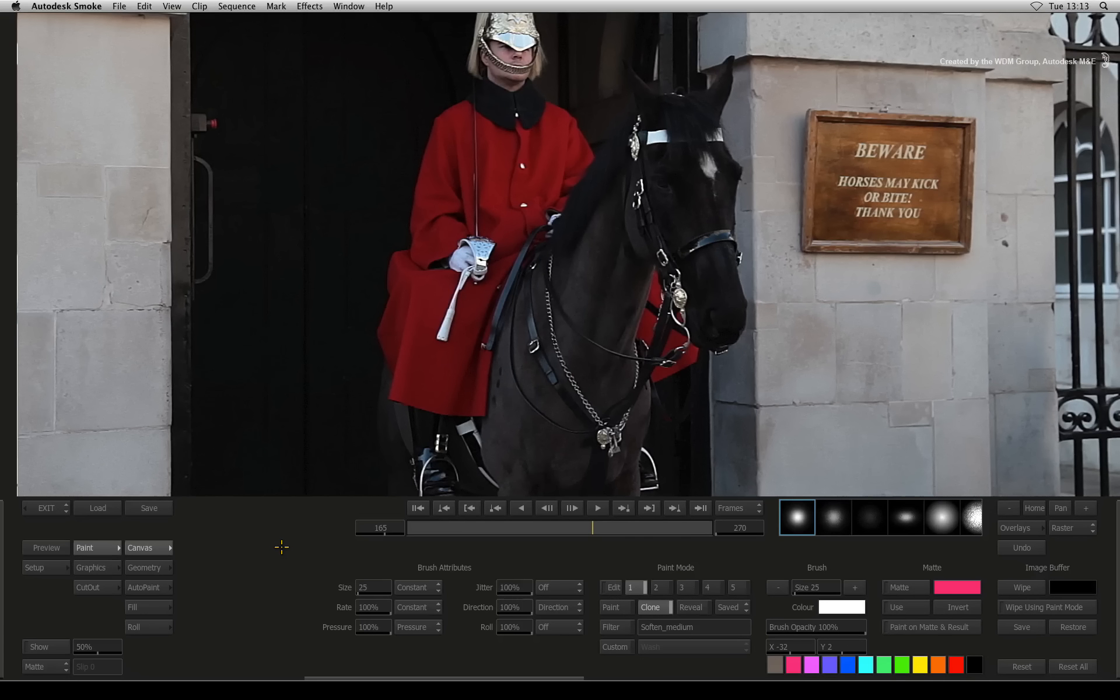
{"action": "left_click", "coordinate": [59, 508]}
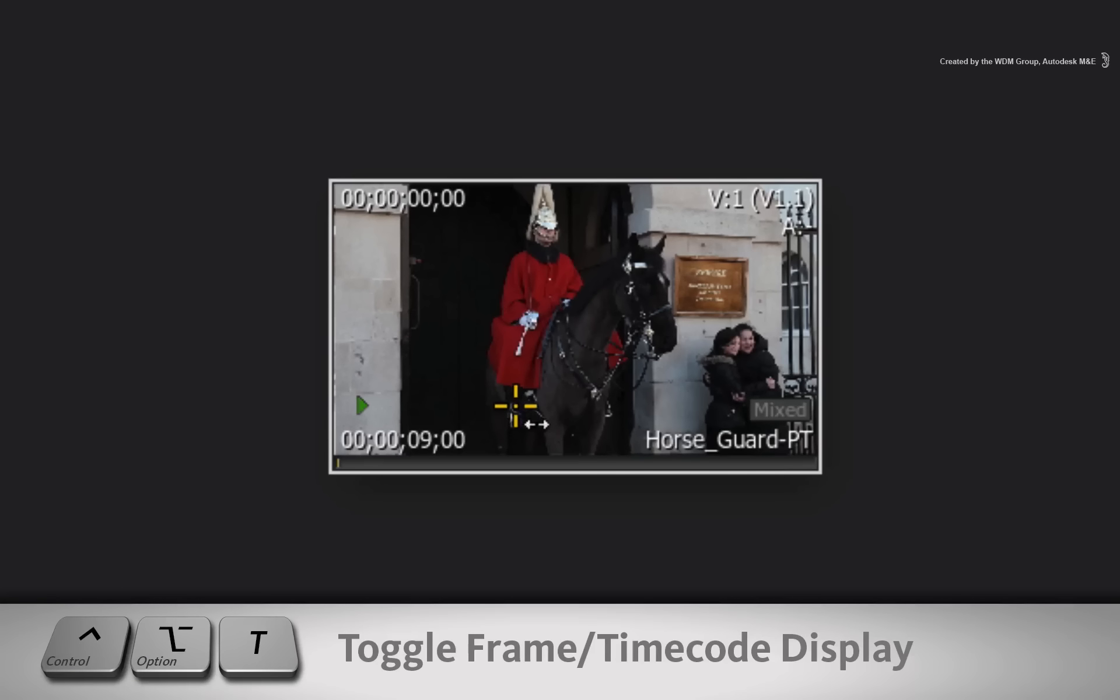
{"action": "key", "text": "ctrl+alt+t"}
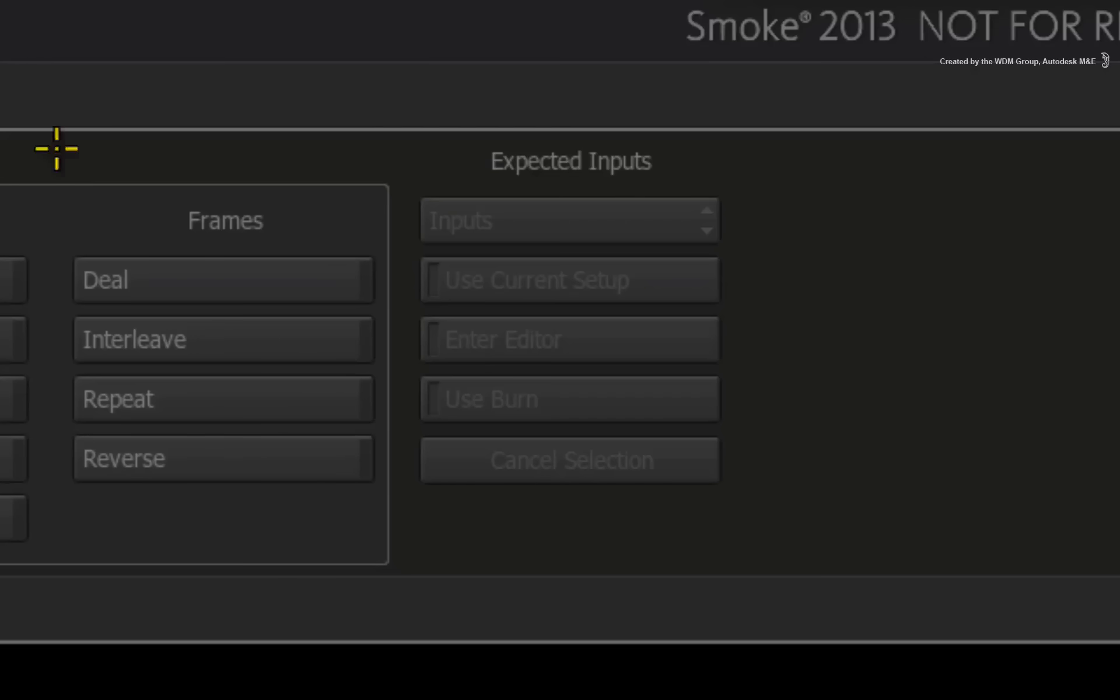
Step: Create a one-frame Repeat clip from frame 165 of Horse_Guard-PT and rename it Clean Frame
{"action": "left_click", "coordinate": [201, 399]}
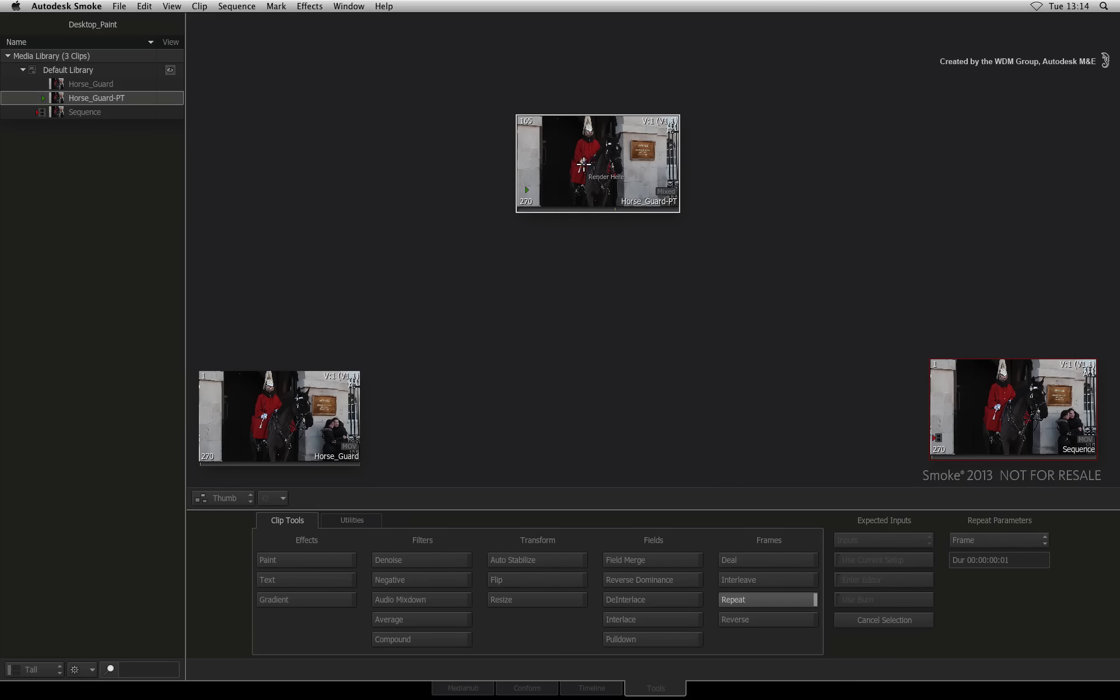
{"action": "left_click", "coordinate": [593, 318]}
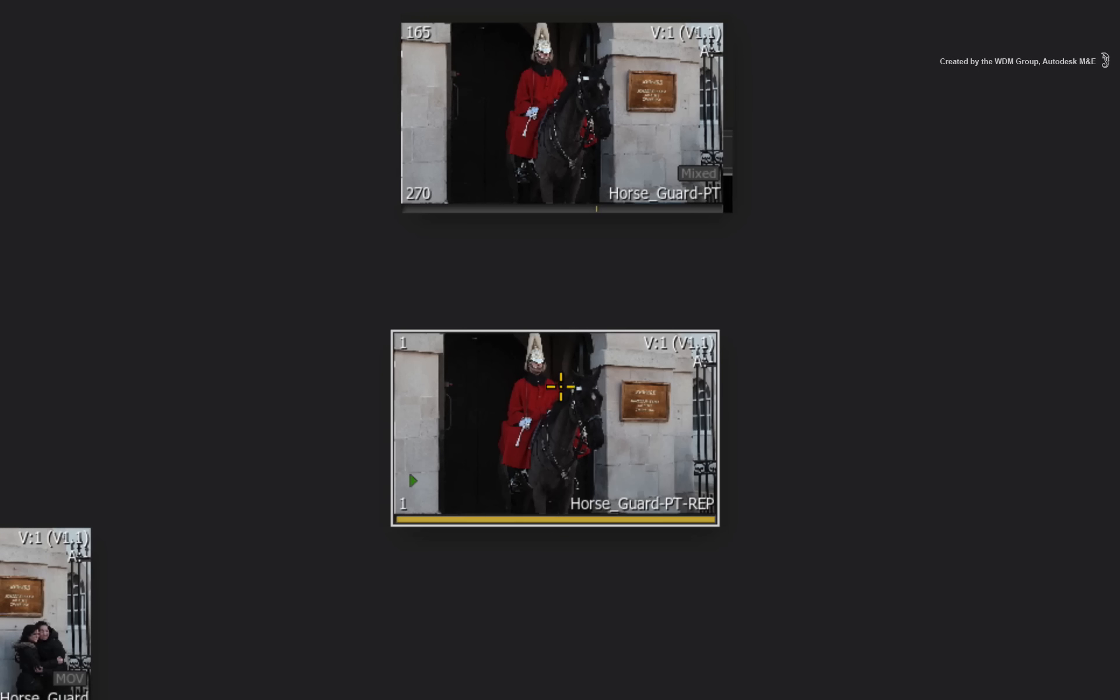
{"action": "right_click", "coordinate": [571, 430]}
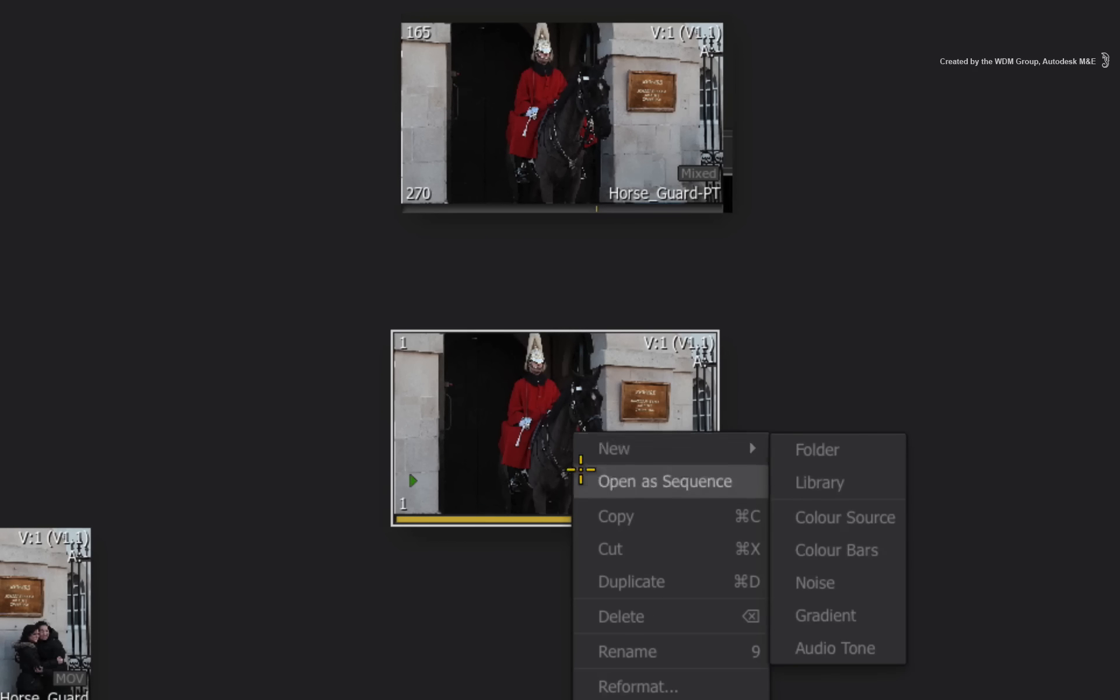
{"action": "left_click", "coordinate": [663, 649]}
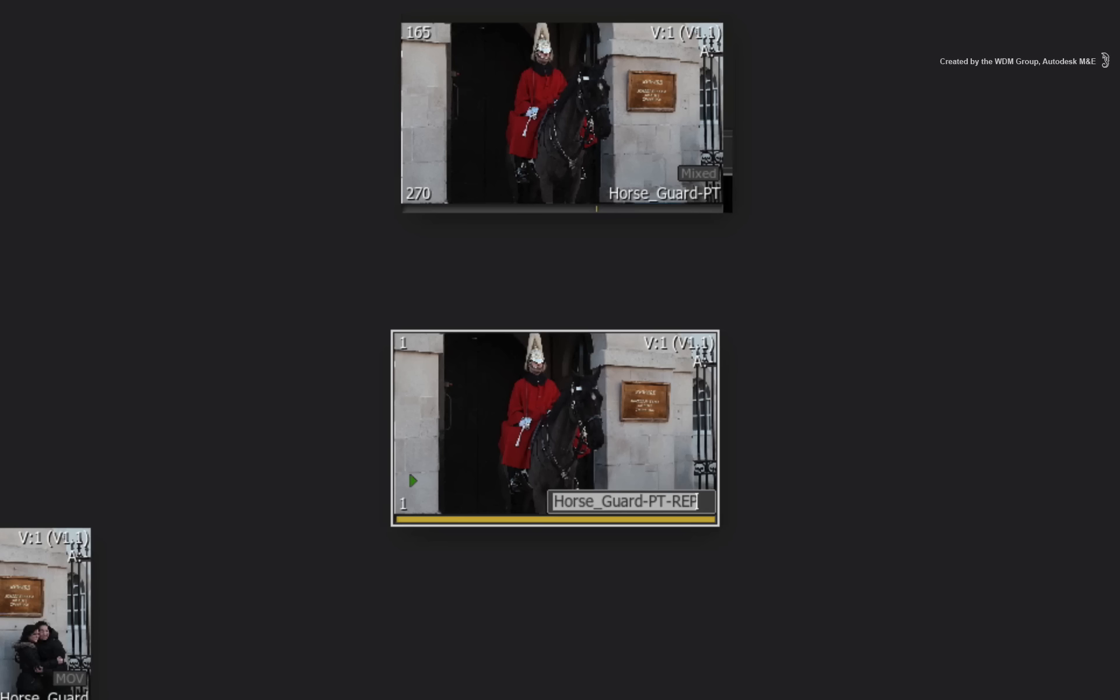
{"action": "type", "text": "Clean Frame"}
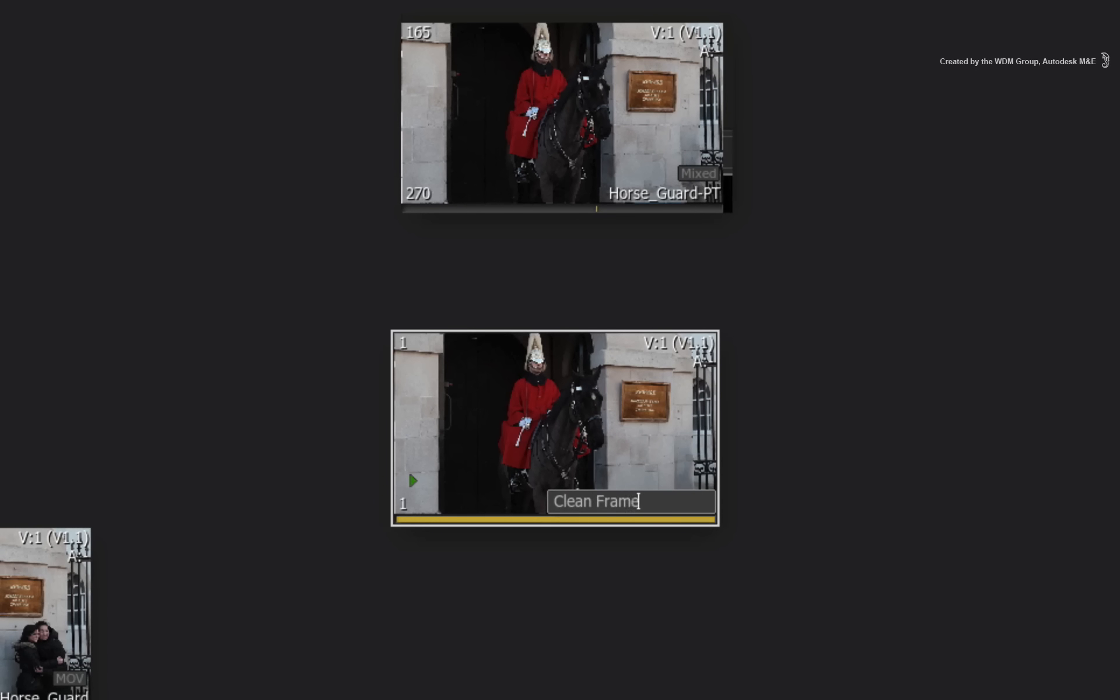
{"action": "key", "text": "Return"}
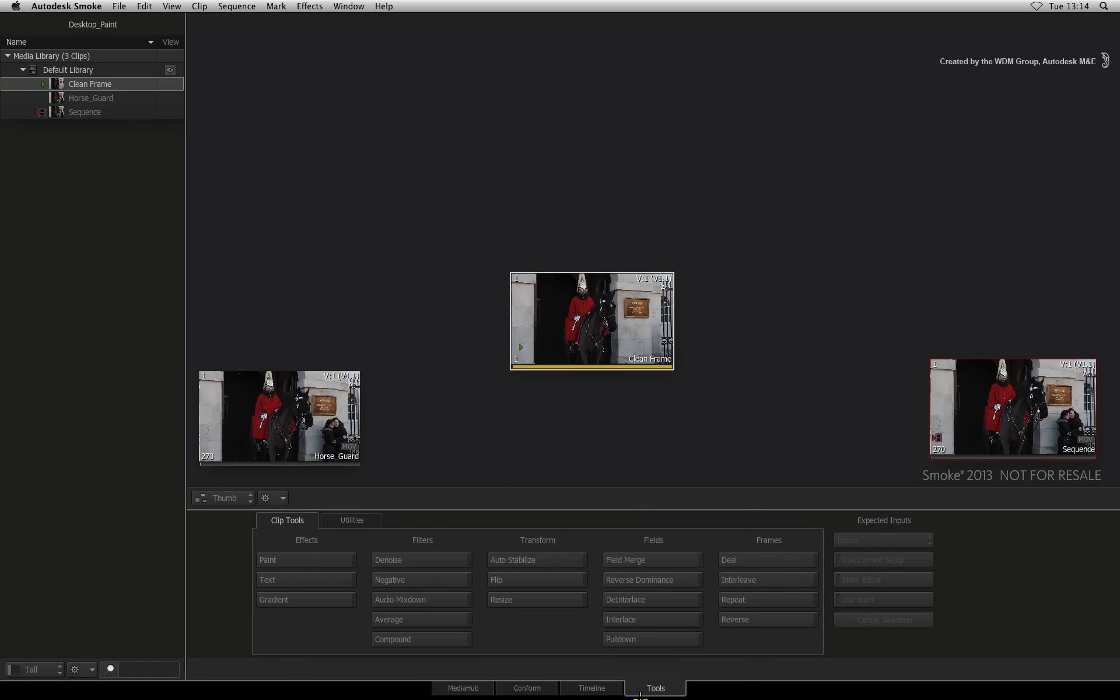
Step: Place the Clean Frame clip above Horse_Guard on the desktop and show the Sequence in the timeline
{"action": "left_click_drag", "start_coordinate": [605, 344], "coordinate": [300, 275]}
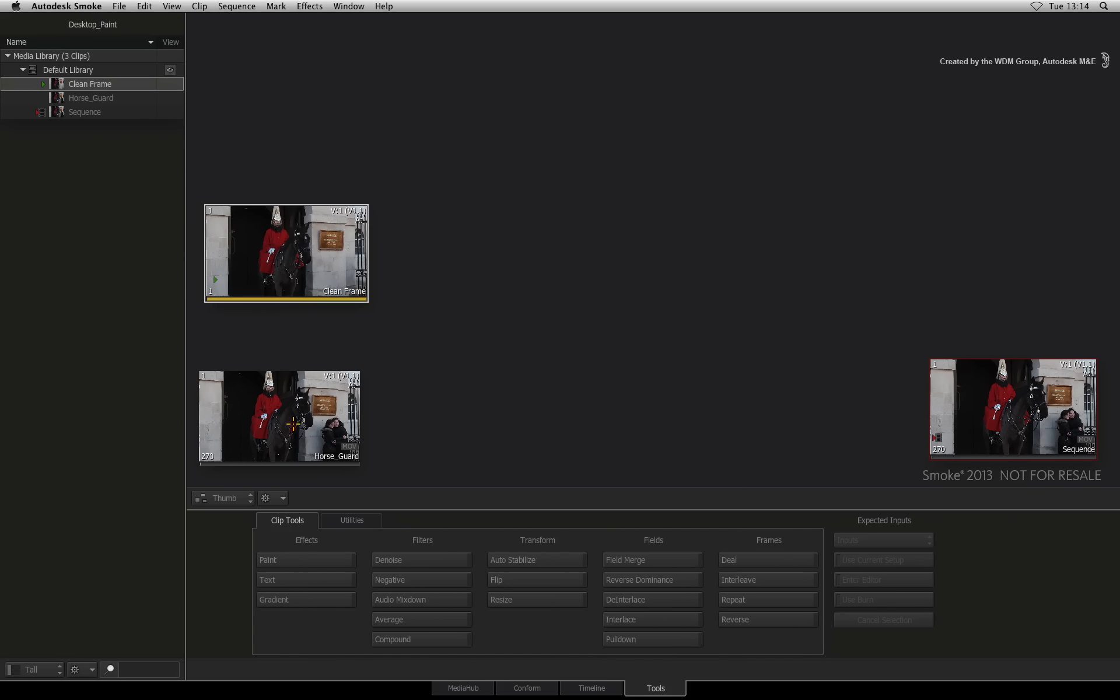
{"action": "left_click", "coordinate": [596, 689]}
{"action": "left_click", "coordinate": [407, 487]}
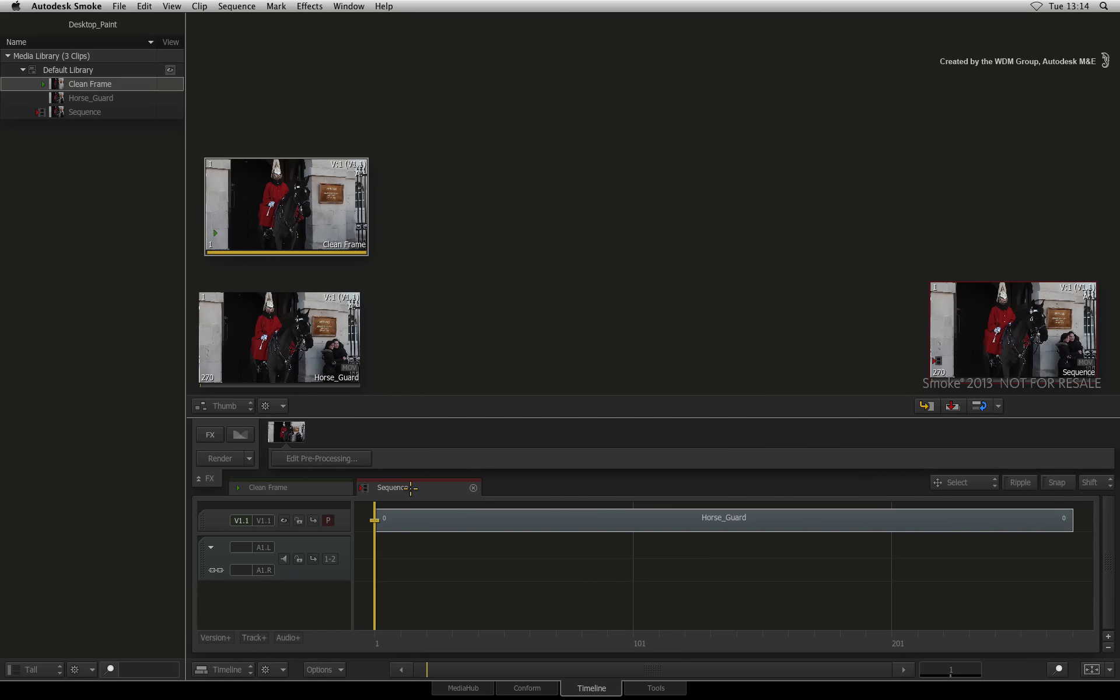
Step: Show the Sequence in the 1-Up player view and create a ConnectFX on its Horse_Guard segment
{"action": "key", "text": "alt+1"}
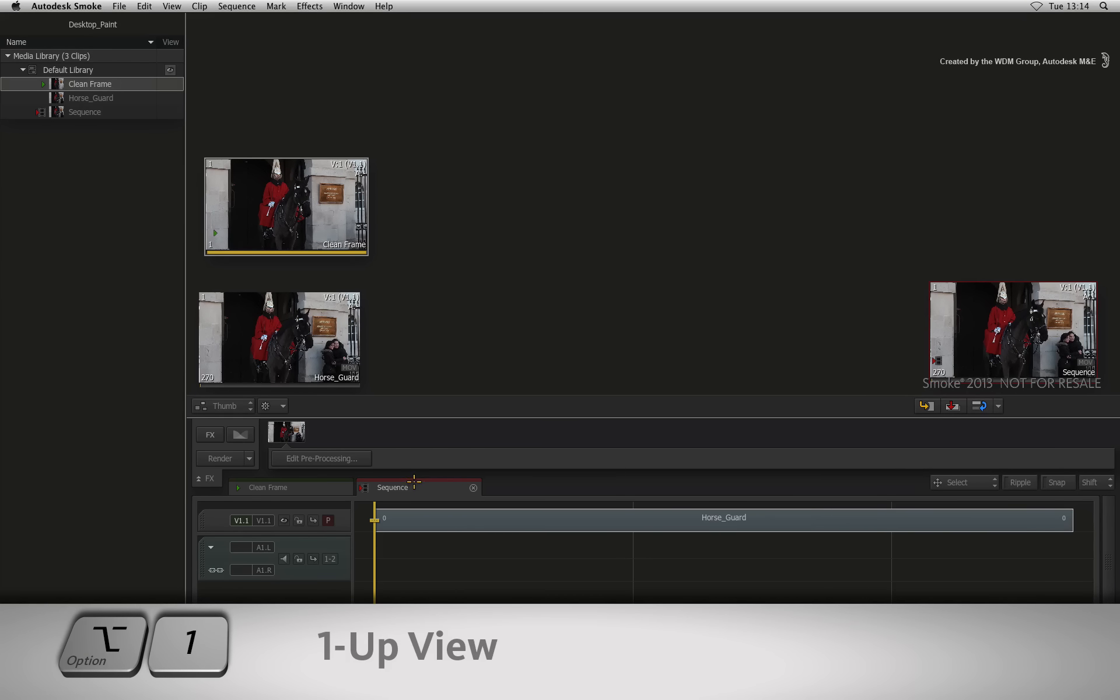
{"action": "key", "text": "alt+1"}
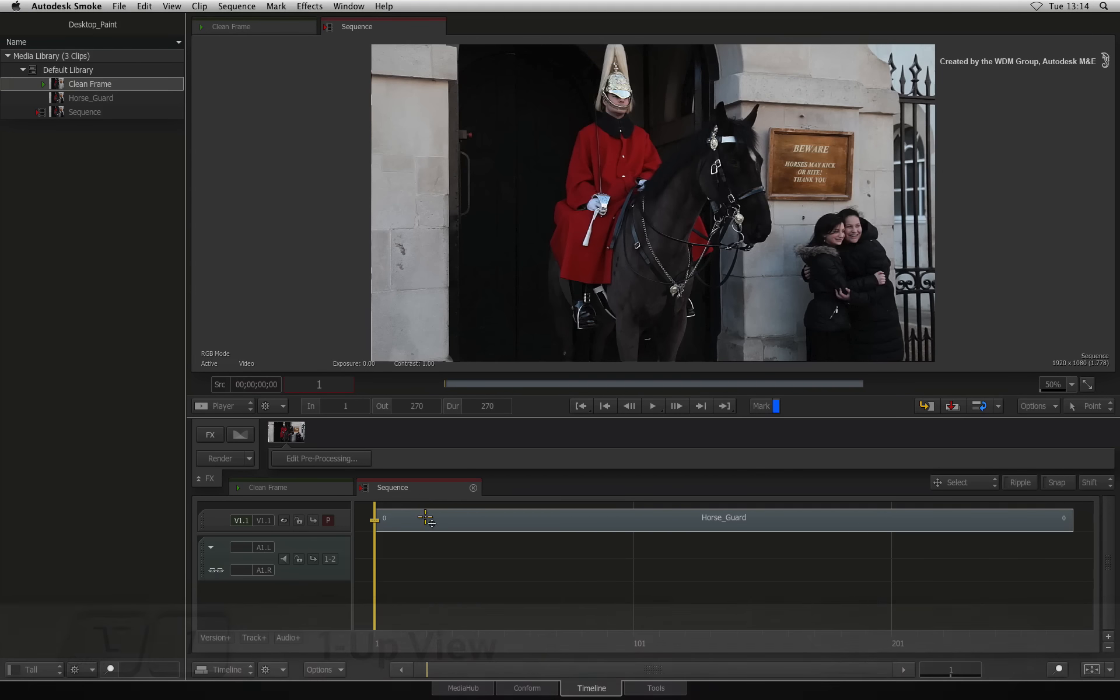
{"action": "left_click", "coordinate": [425, 519]}
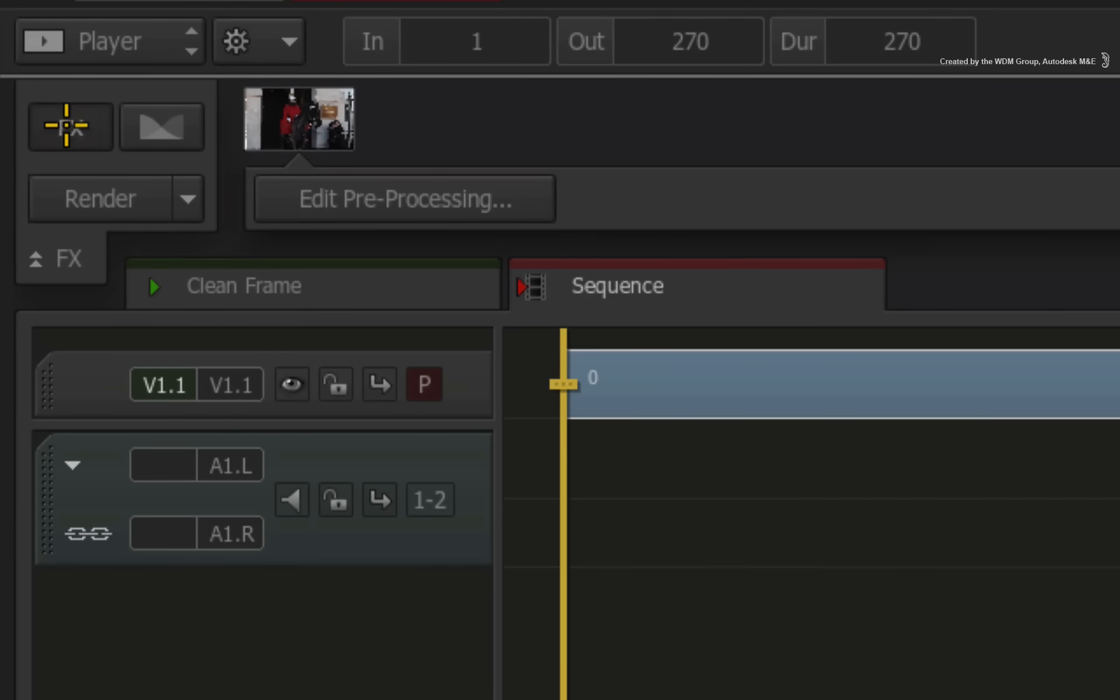
{"action": "left_click", "coordinate": [208, 434]}
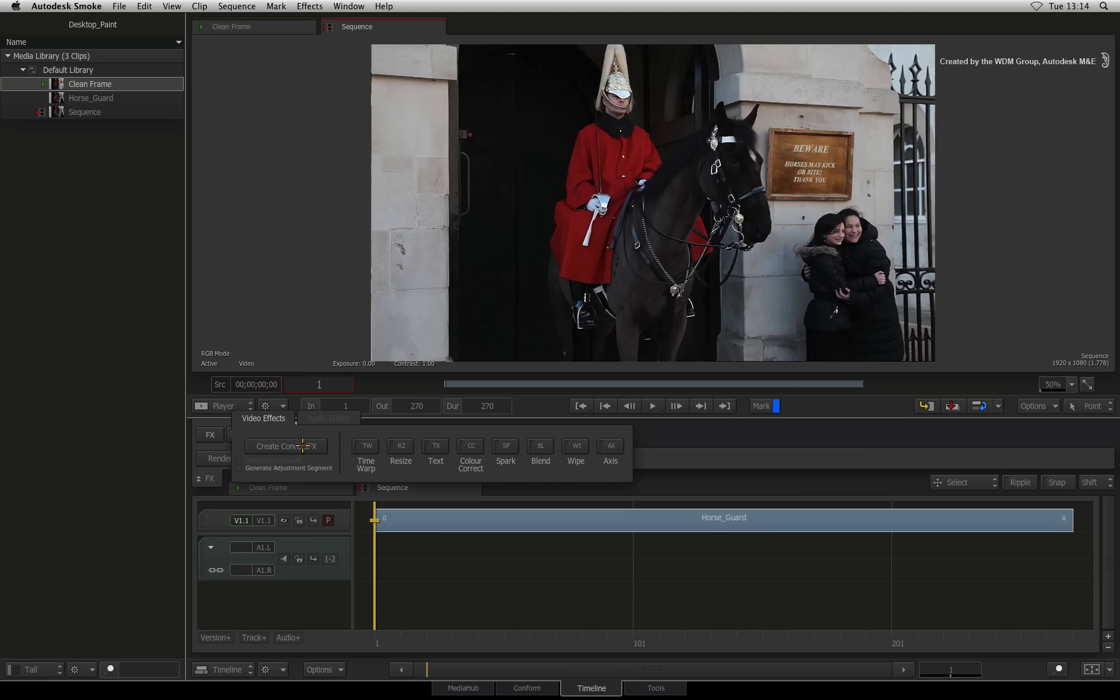
{"action": "left_click", "coordinate": [330, 153]}
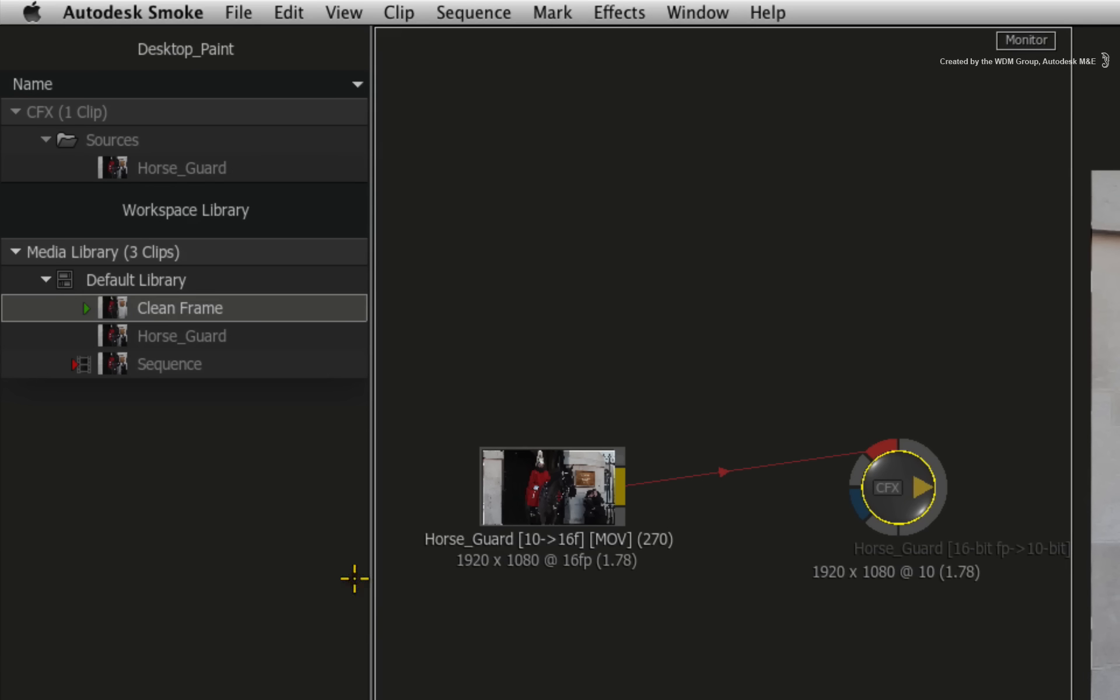
Step: Bring the Clean Frame clip from the library into the ConnectFX schematic and place it above the Horse_Guard source
{"action": "left_click_drag", "start_coordinate": [41, 155], "coordinate": [126, 154]}
{"action": "left_click_drag", "start_coordinate": [254, 308], "coordinate": [502, 153]}
{"action": "left_click_drag", "start_coordinate": [549, 480], "coordinate": [517, 570]}
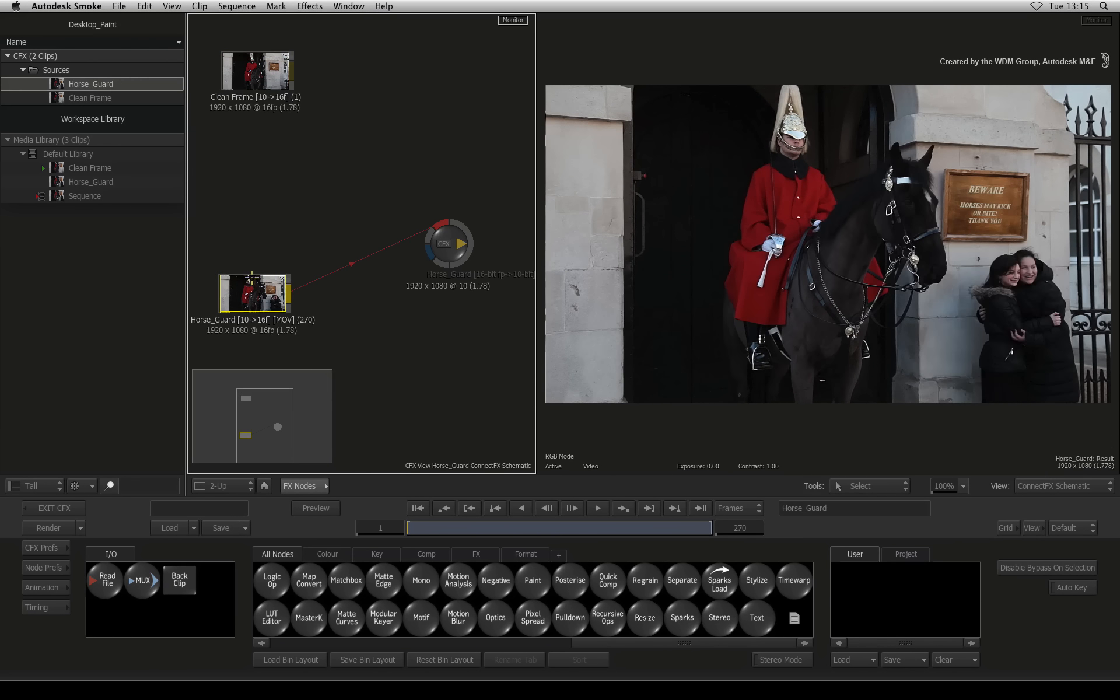
{"action": "left_click", "coordinate": [255, 70]}
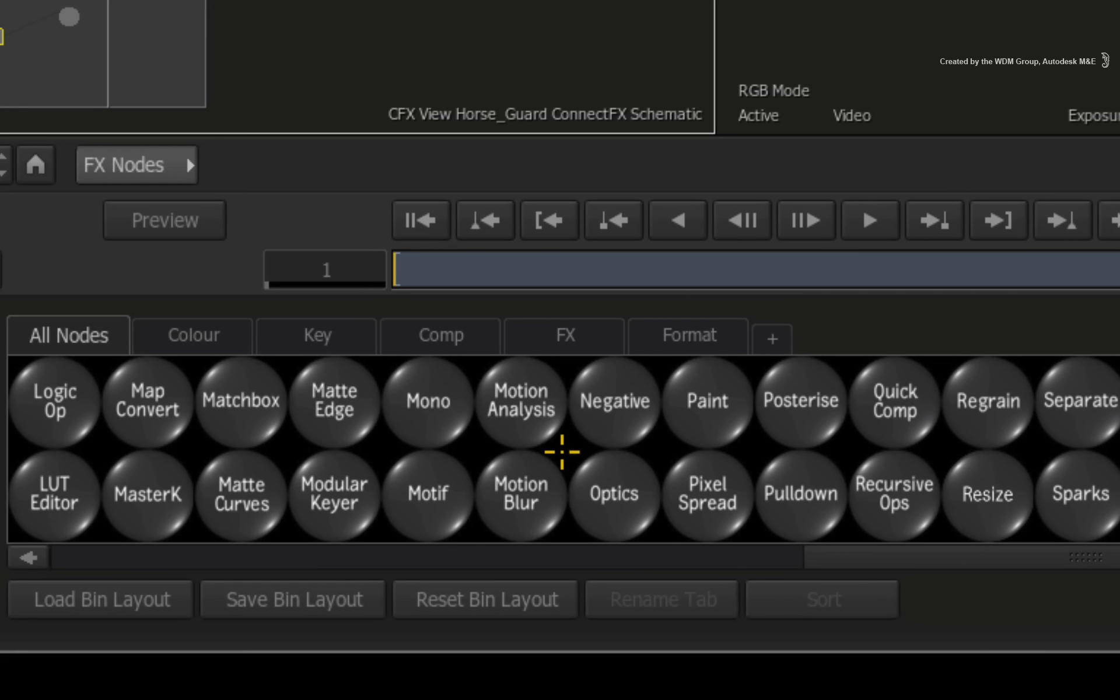
Step: Add a GMask node, feed its front input from Horse_Guard, and open its controls with the Front view displayed
{"action": "key", "text": "g"}
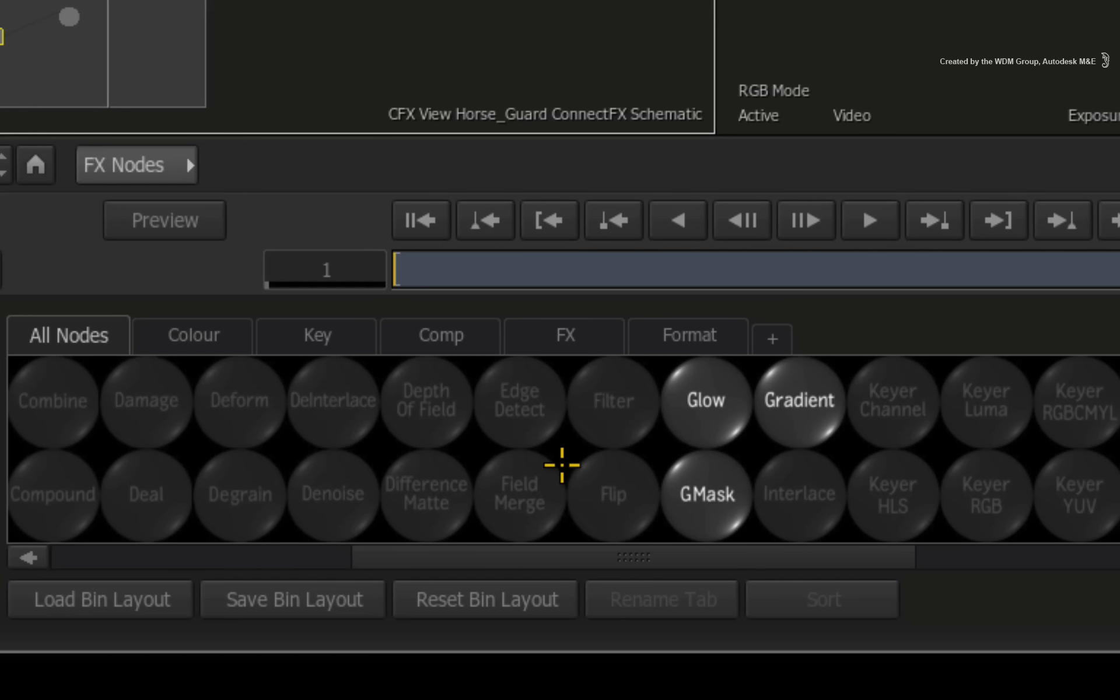
{"action": "left_click_drag", "start_coordinate": [706, 496], "coordinate": [550, 273]}
{"action": "left_click_drag", "start_coordinate": [620, 131], "coordinate": [712, 380]}
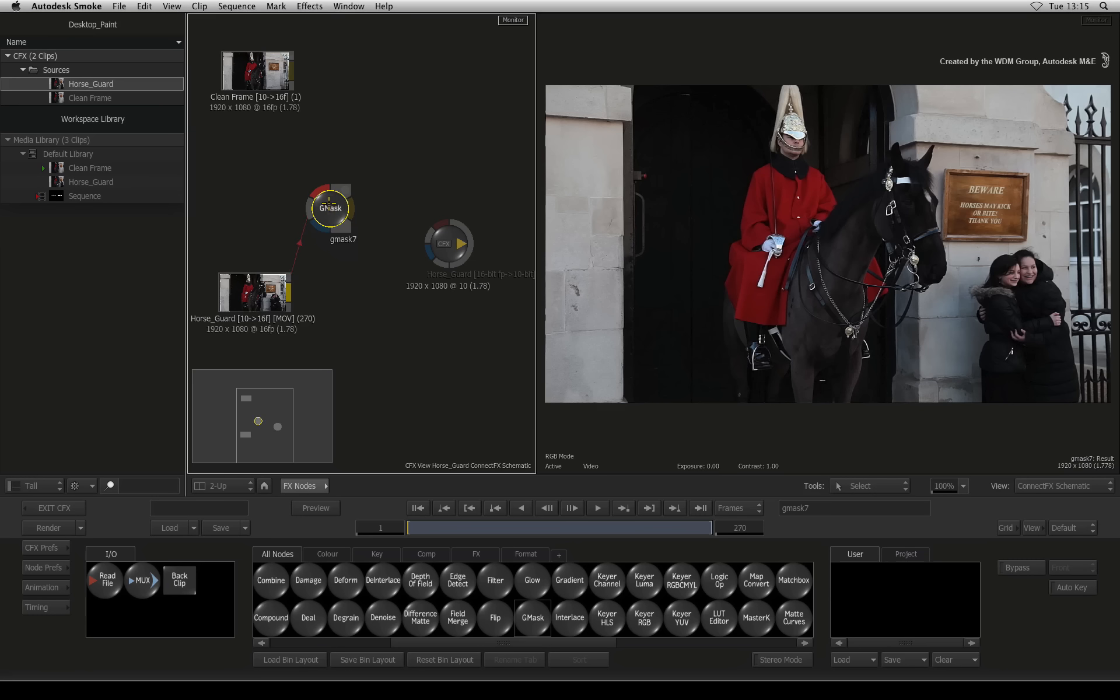
{"action": "double_click", "coordinate": [325, 203]}
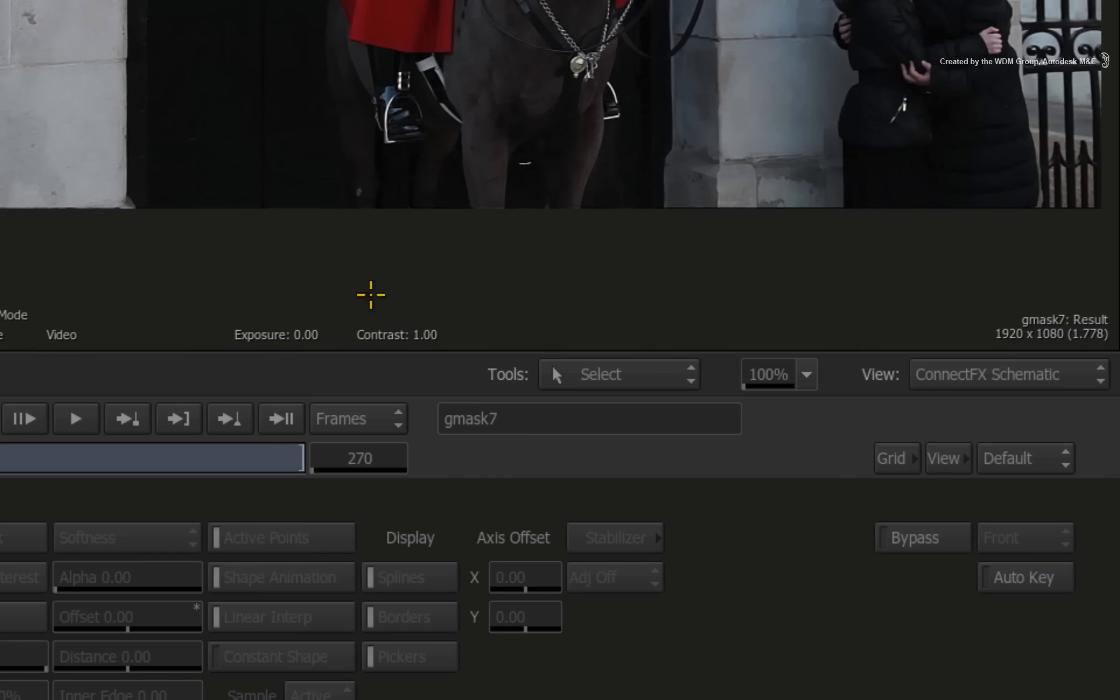
{"action": "key", "text": "F1"}
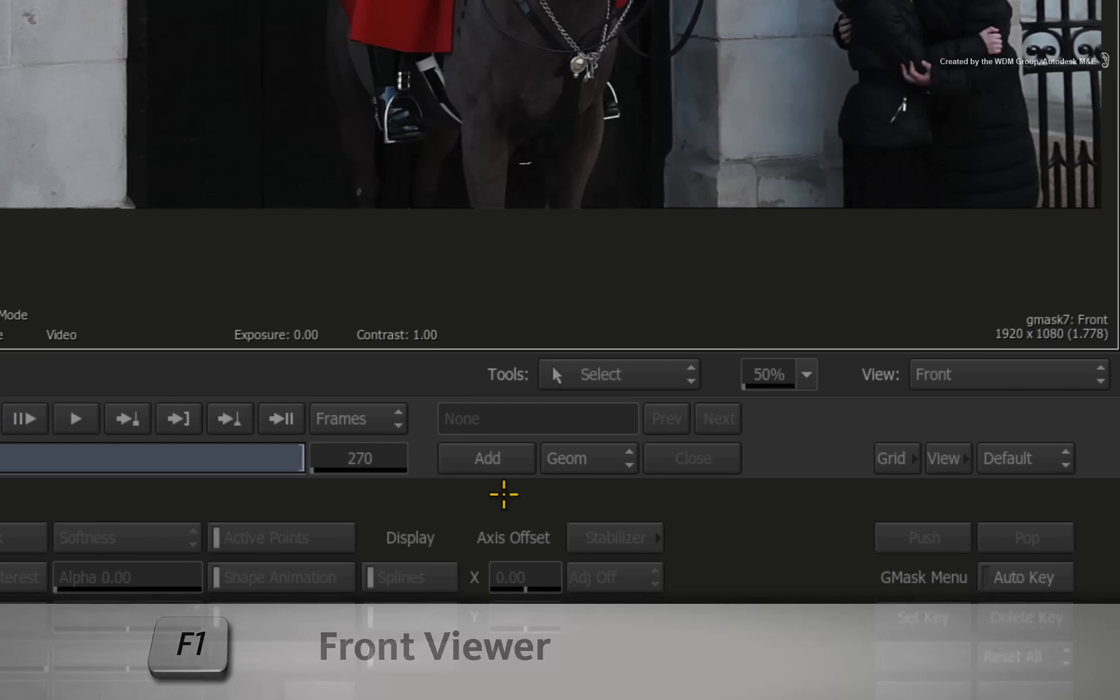
Step: Draw a closed mask around the stone wall beside the dark doorway, extending past the frame edges, with a softness offset of -25
{"action": "left_click", "coordinate": [491, 461]}
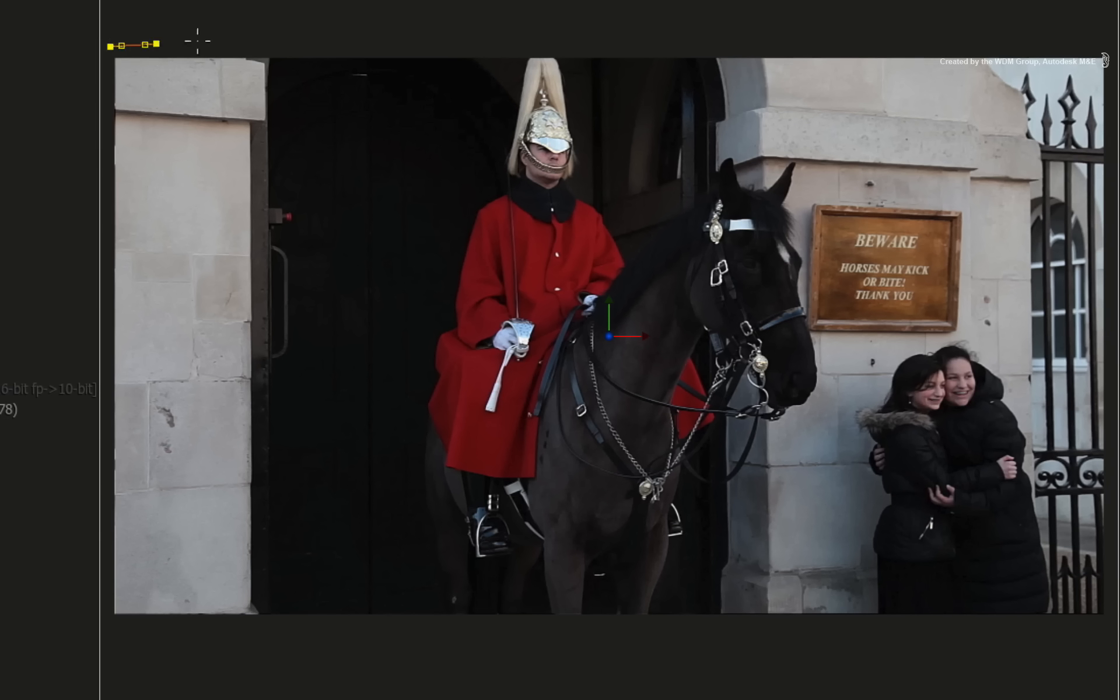
{"action": "left_click", "coordinate": [268, 48]}
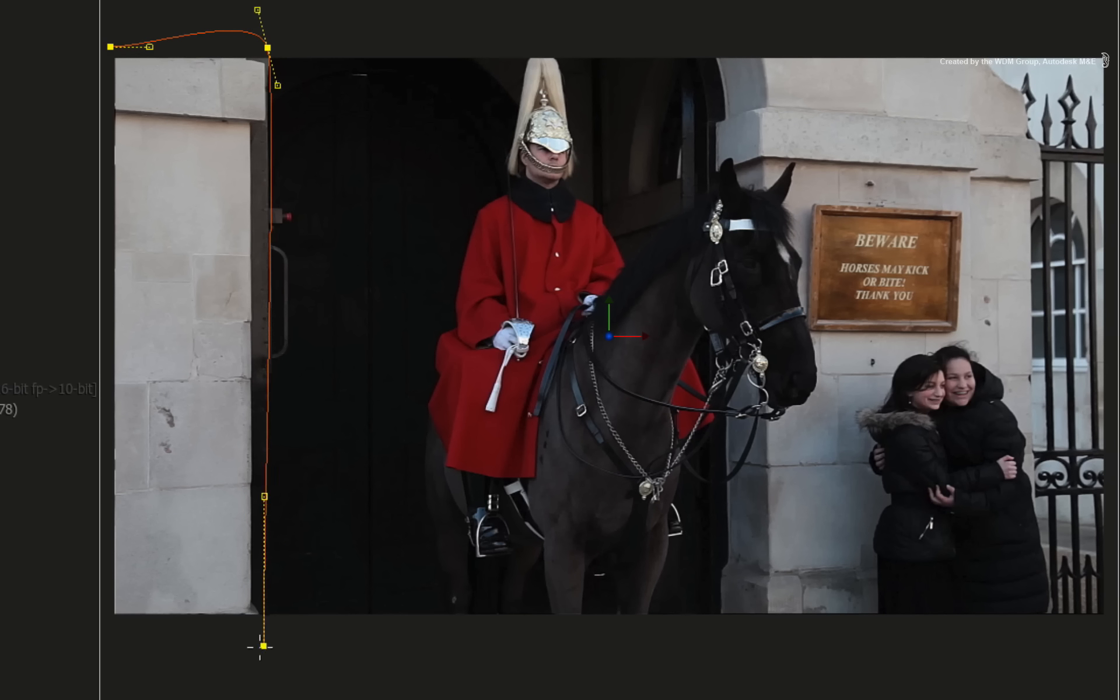
{"action": "left_click", "coordinate": [263, 646]}
{"action": "left_click", "coordinate": [113, 641]}
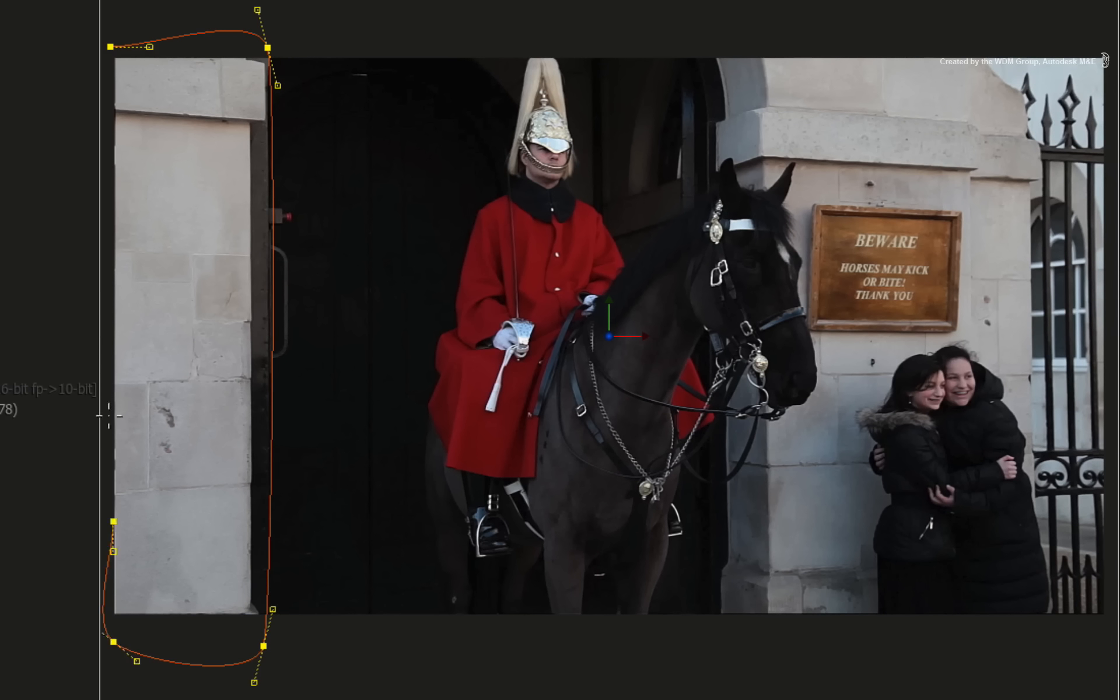
{"action": "left_click", "coordinate": [111, 46]}
{"action": "left_click_drag", "start_coordinate": [268, 48], "coordinate": [260, 45]}
{"action": "left_click_drag", "start_coordinate": [272, 608], "coordinate": [270, 608]}
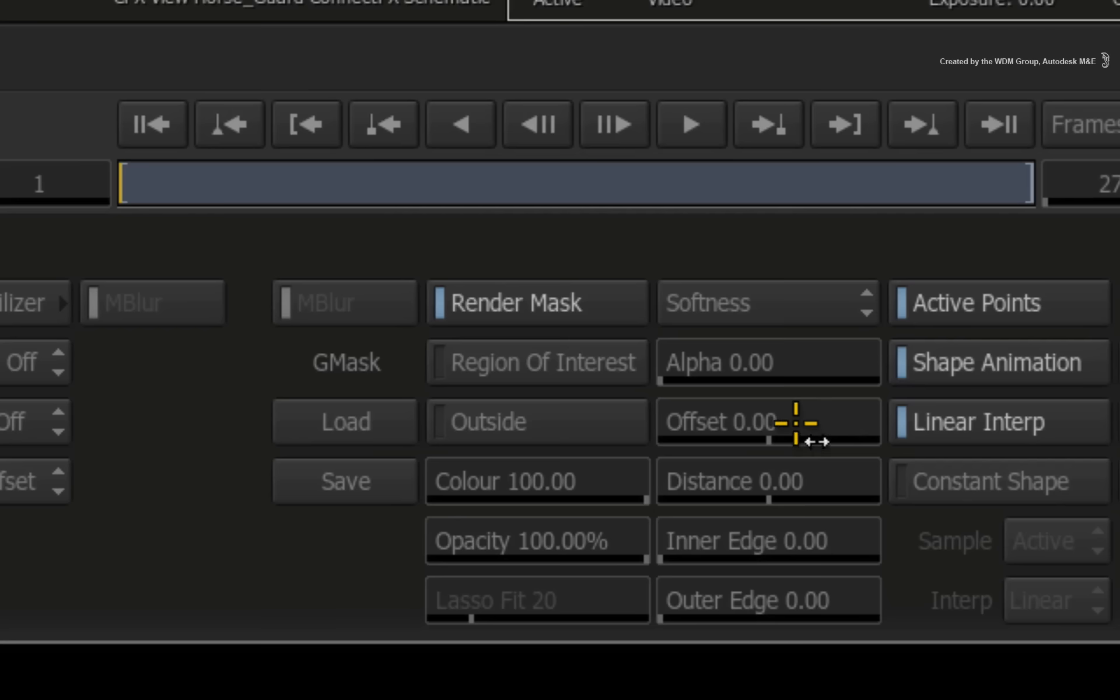
{"action": "left_click_drag", "start_coordinate": [795, 420], "coordinate": [811, 341]}
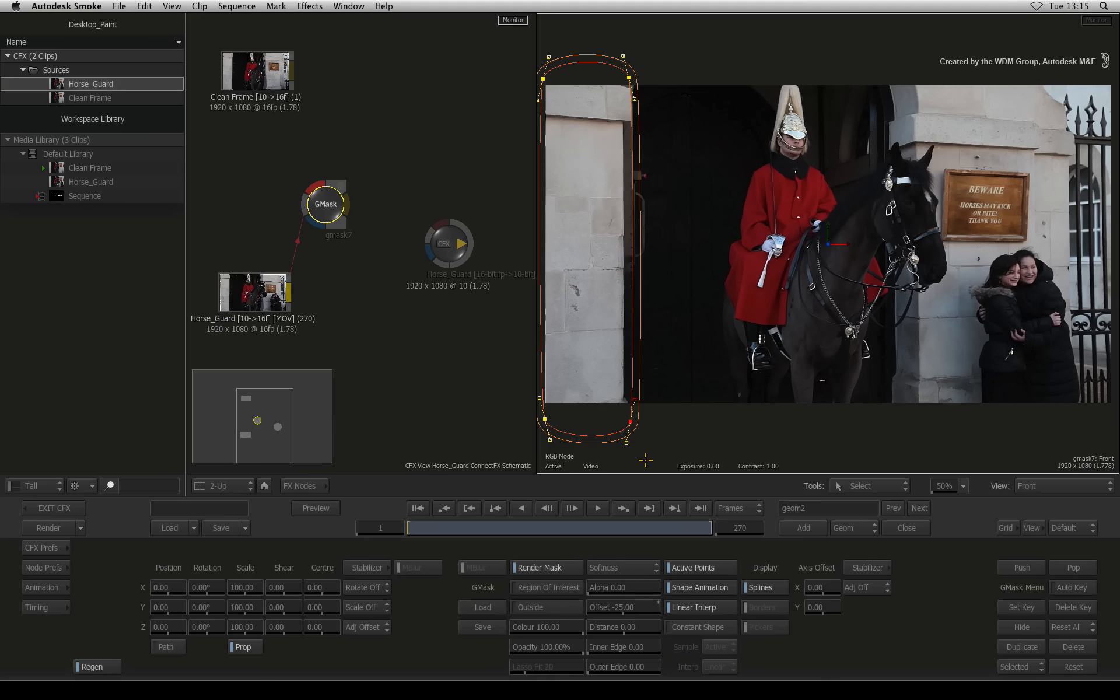
Step: Draw a second closed mask around the two women, wall and railings, routing its edge around the BEWARE sign to leave it outside
{"action": "left_click", "coordinate": [801, 527]}
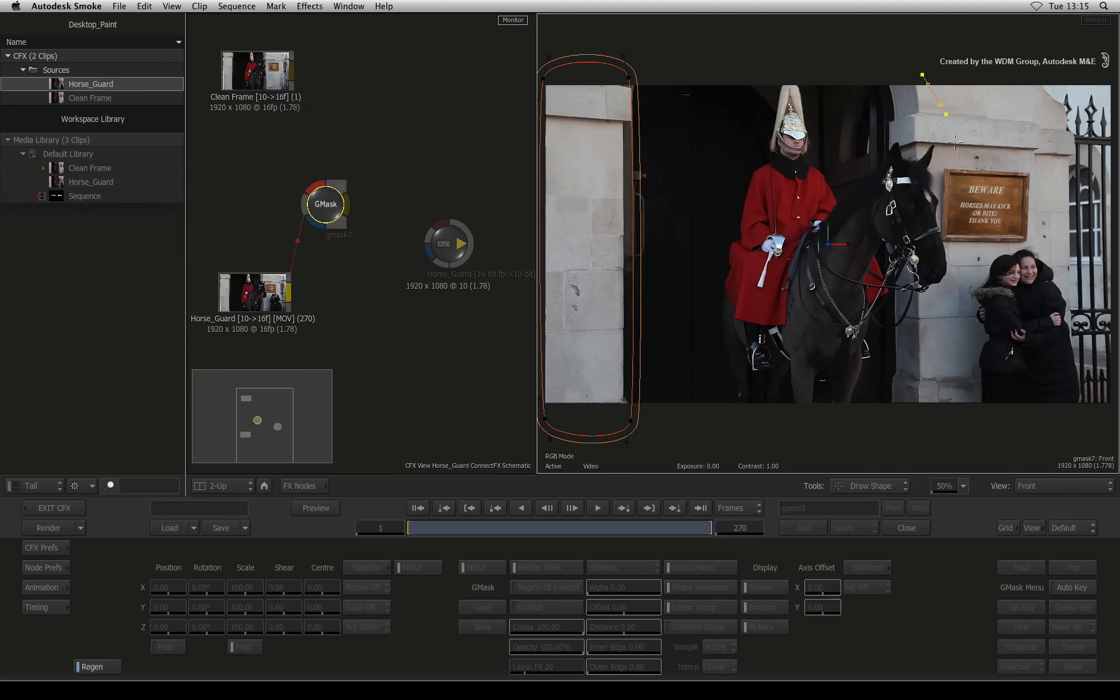
{"action": "left_click", "coordinate": [993, 166]}
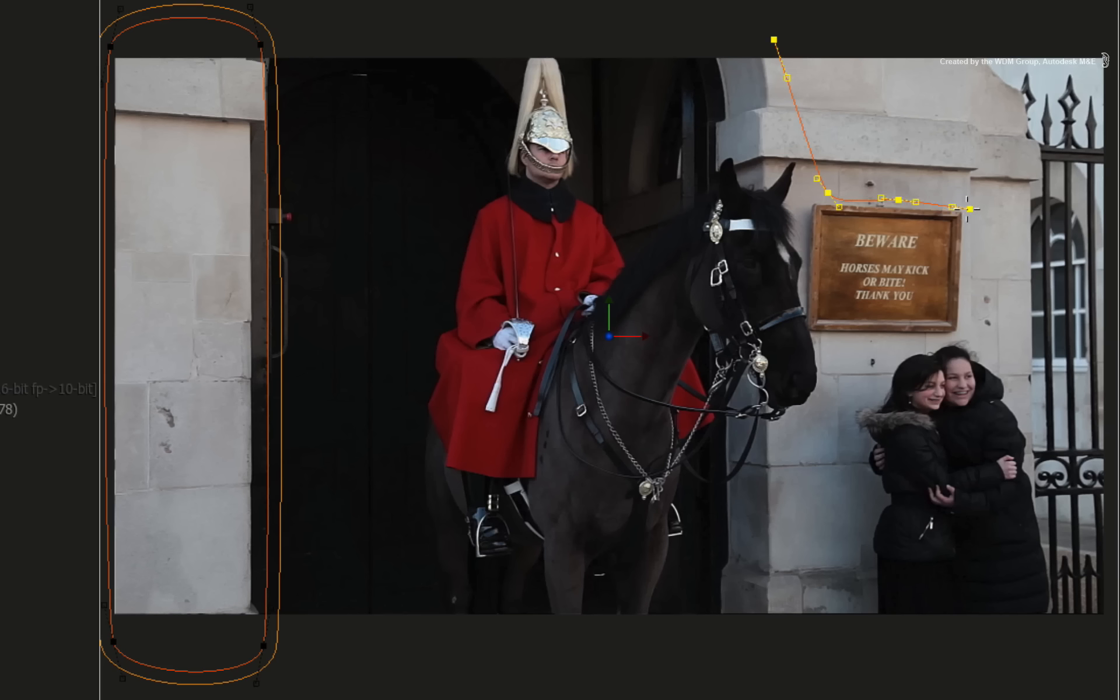
{"action": "left_click", "coordinate": [1031, 172]}
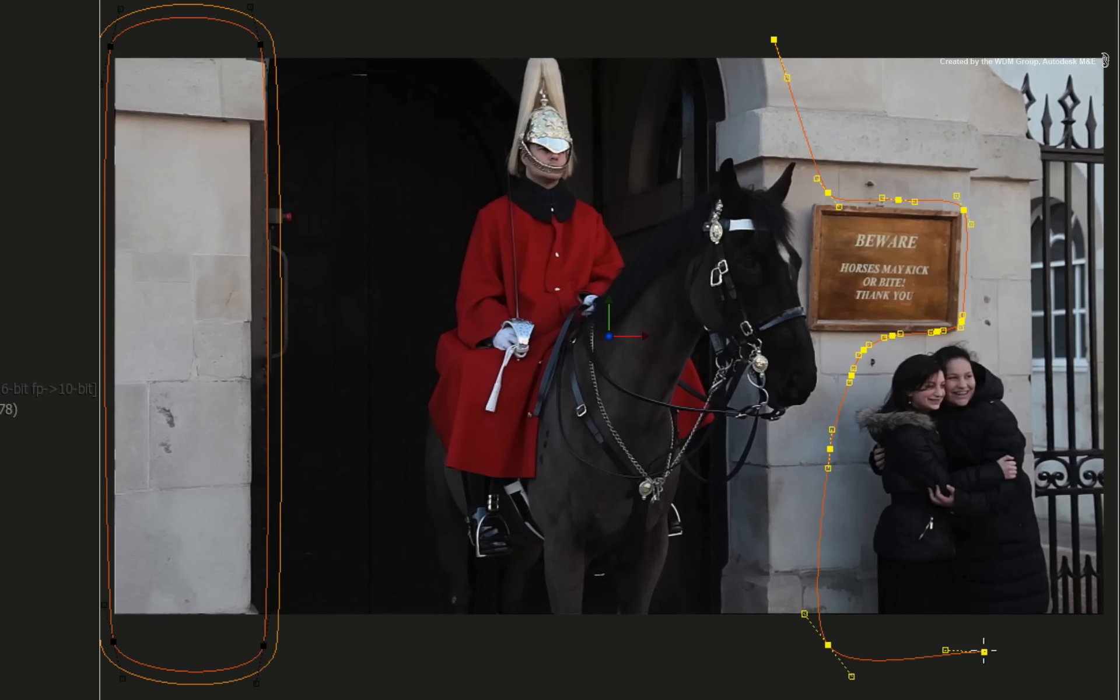
{"action": "left_click_drag", "start_coordinate": [1009, 650], "coordinate": [822, 654]}
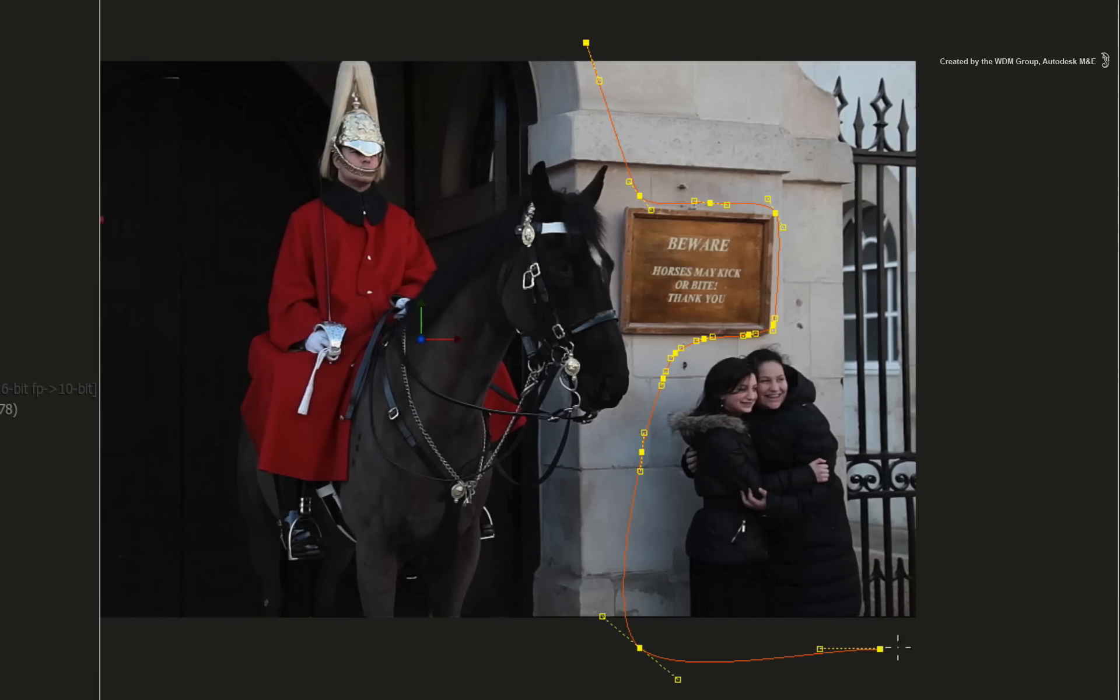
{"action": "left_click", "coordinate": [955, 654]}
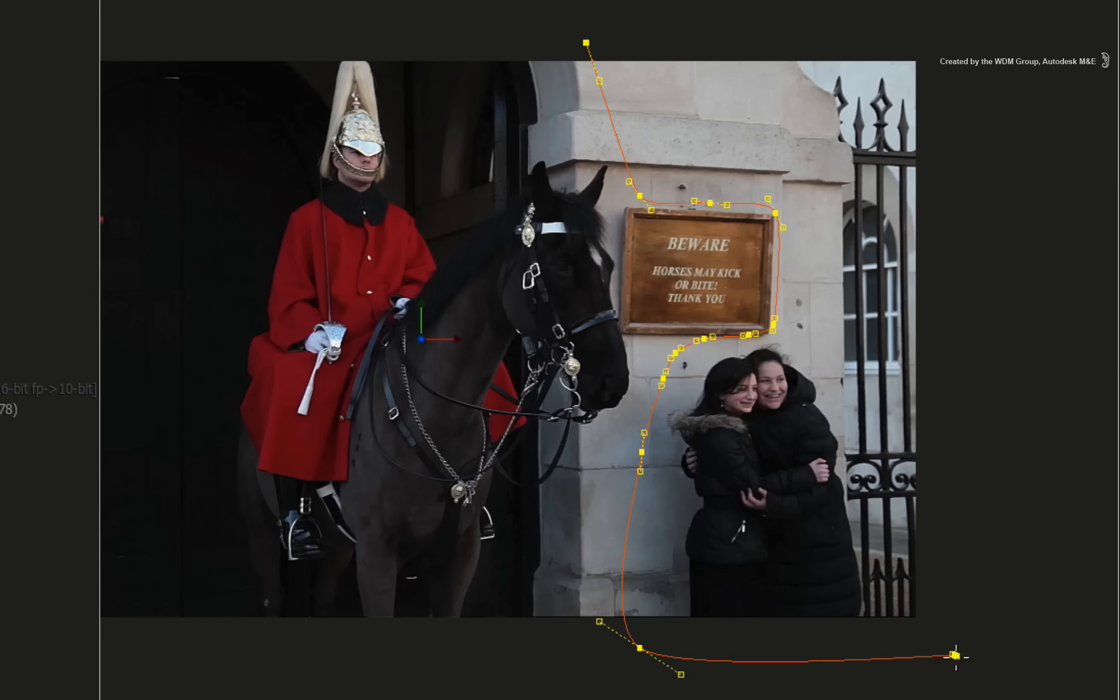
{"action": "left_click", "coordinate": [948, 38]}
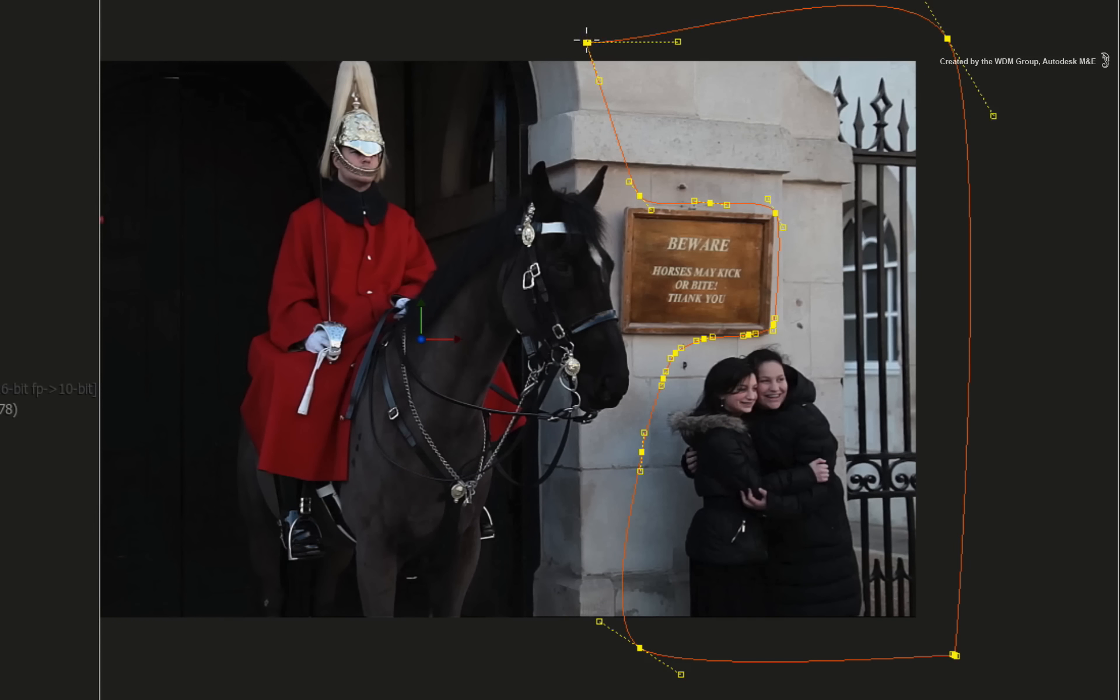
{"action": "left_click", "coordinate": [584, 42]}
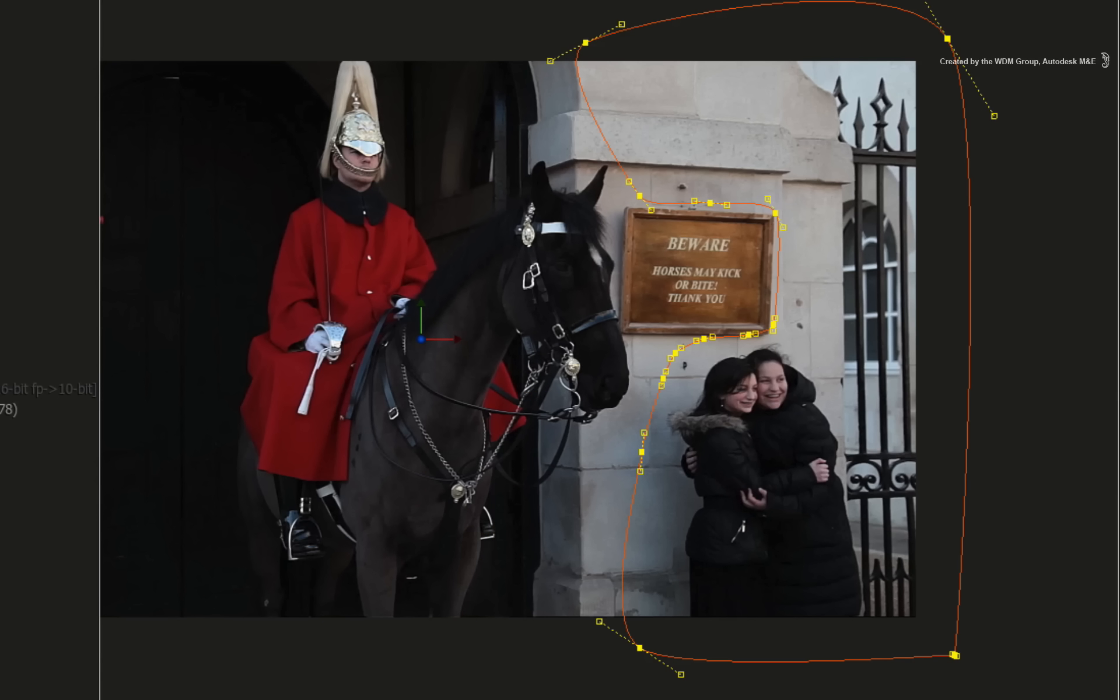
Step: Set the second mask's softness offset to -49, checking both shapes in the Result view
{"action": "left_click_drag", "start_coordinate": [627, 612], "coordinate": [590, 611]}
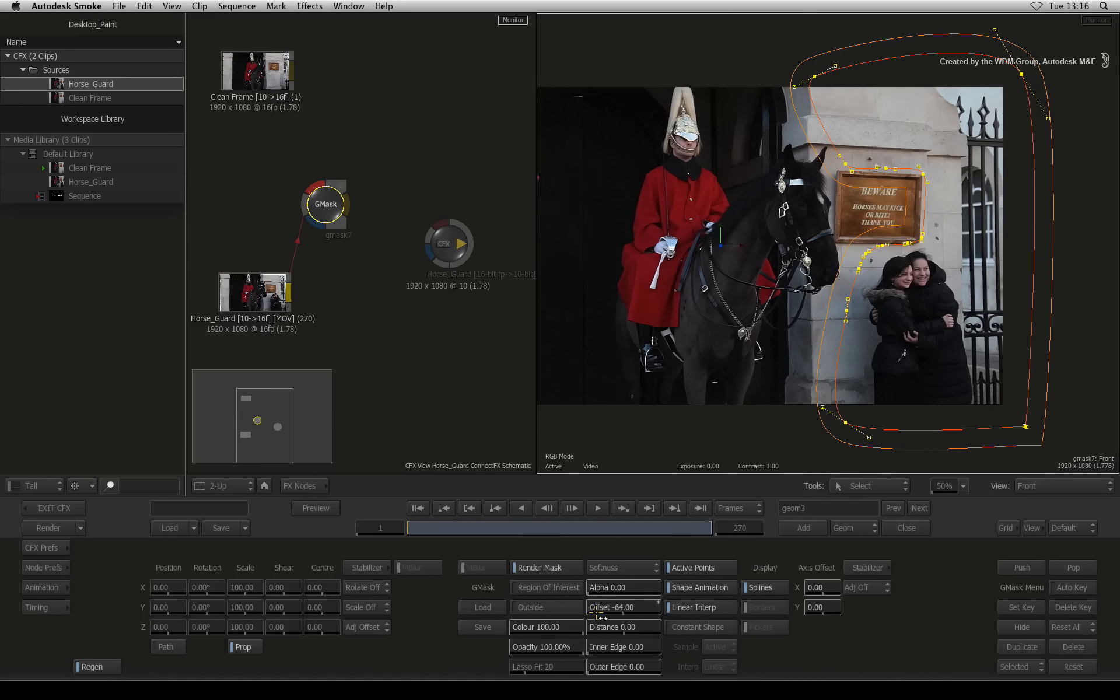
{"action": "key", "text": "F4"}
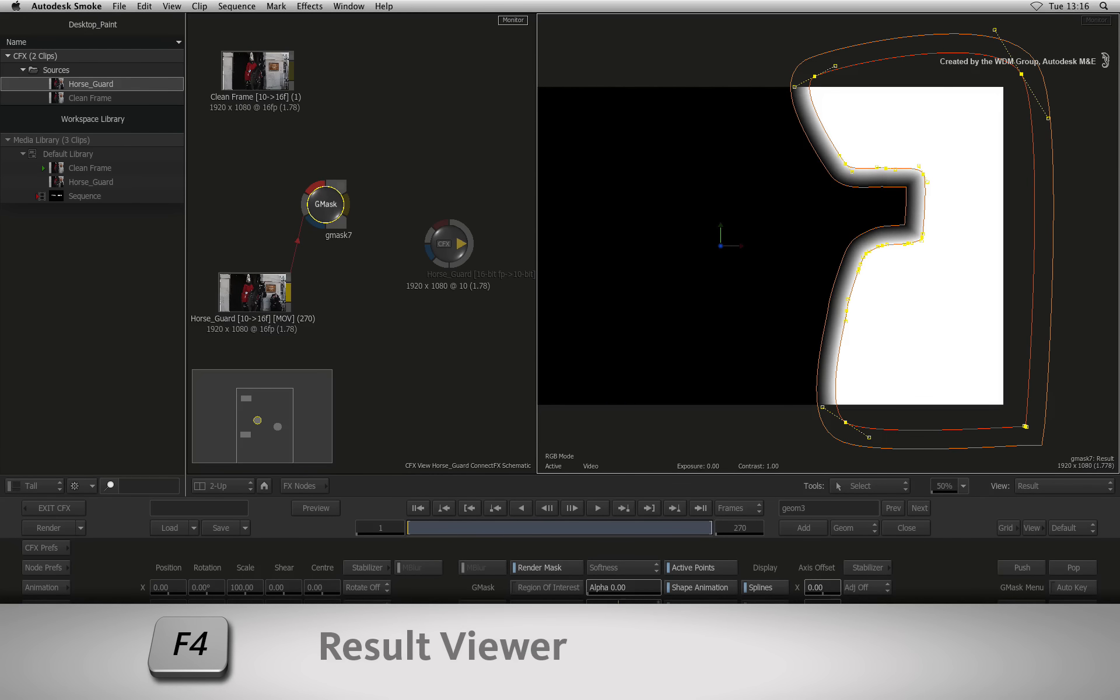
{"action": "left_click_drag", "start_coordinate": [623, 605], "coordinate": [631, 604]}
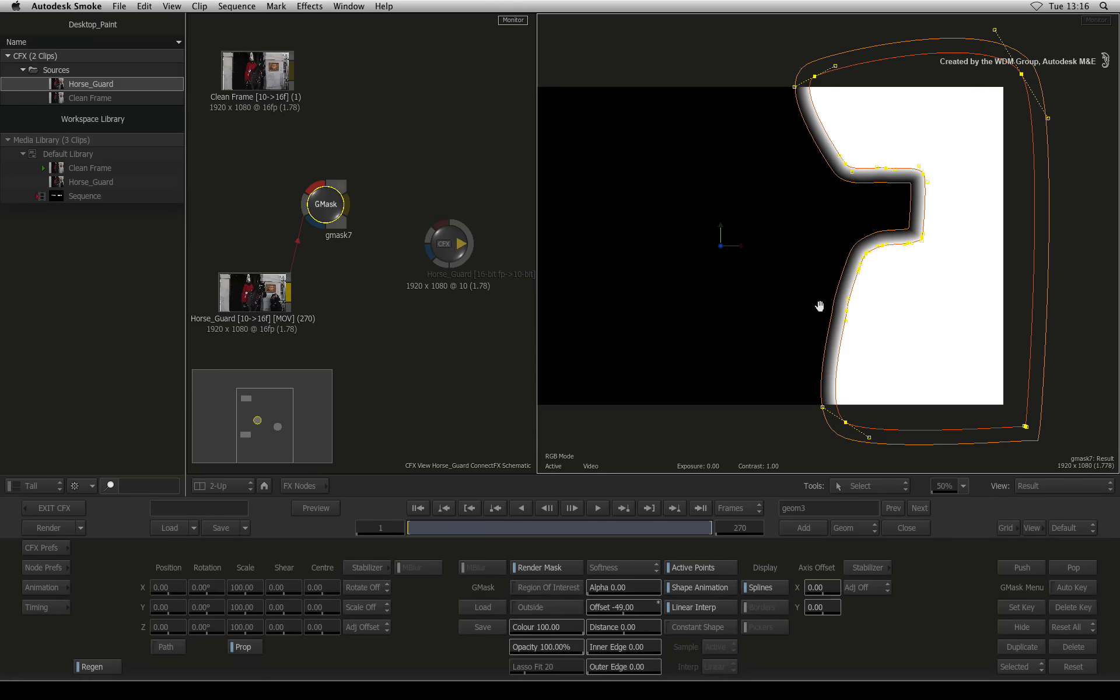
{"action": "left_click_drag", "start_coordinate": [820, 306], "coordinate": [890, 309]}
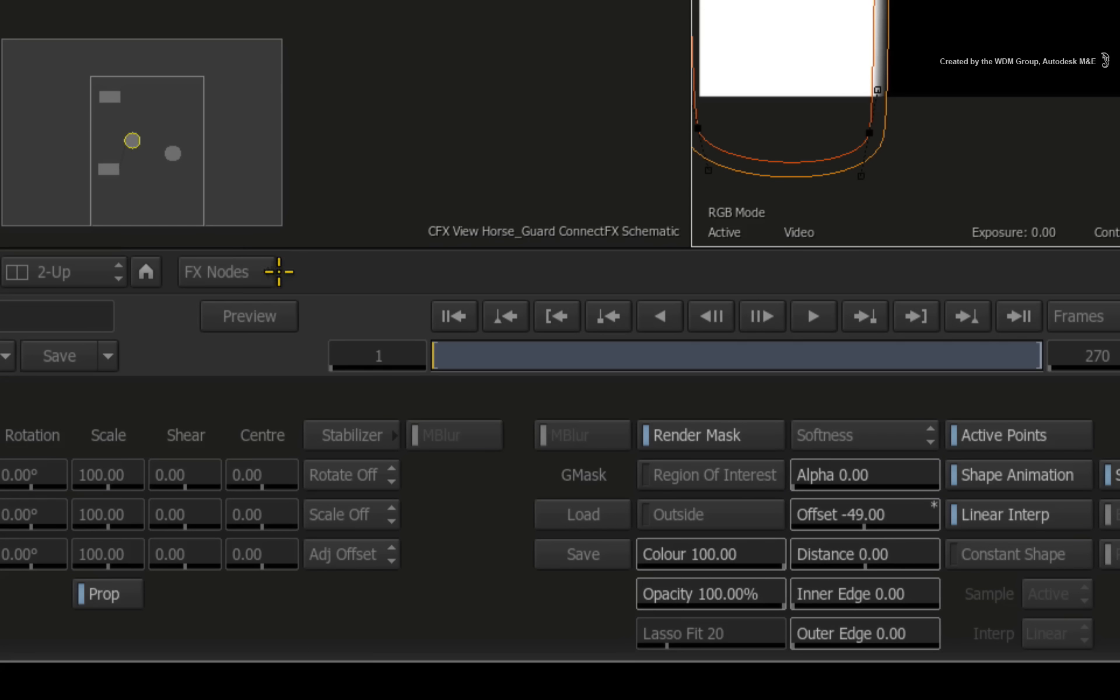
Step: Add a Blend & Comp node next to GMask and connect its output to the repositioned CFX output node
{"action": "left_click", "coordinate": [316, 486]}
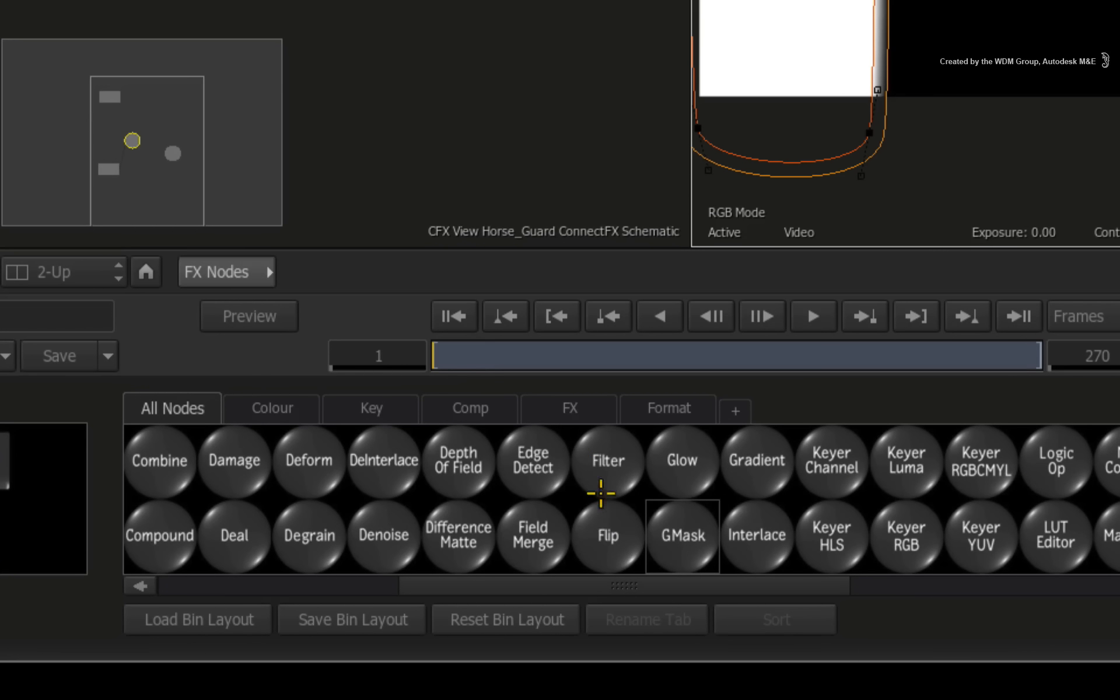
{"action": "key", "text": "b"}
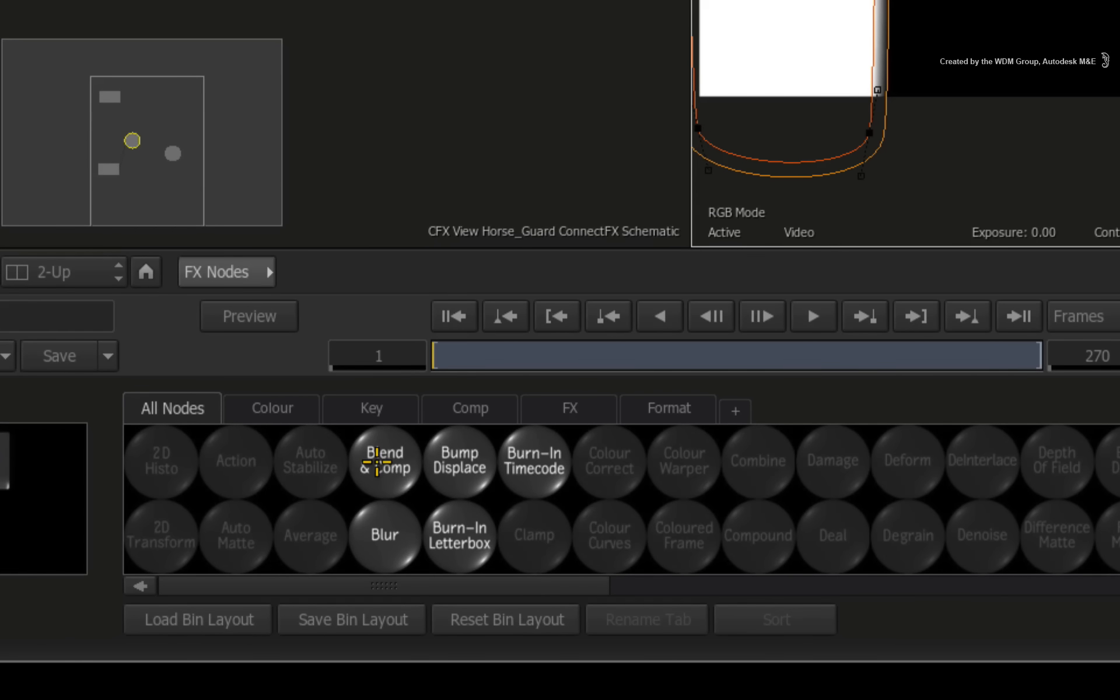
{"action": "left_click_drag", "start_coordinate": [378, 461], "coordinate": [674, 283]}
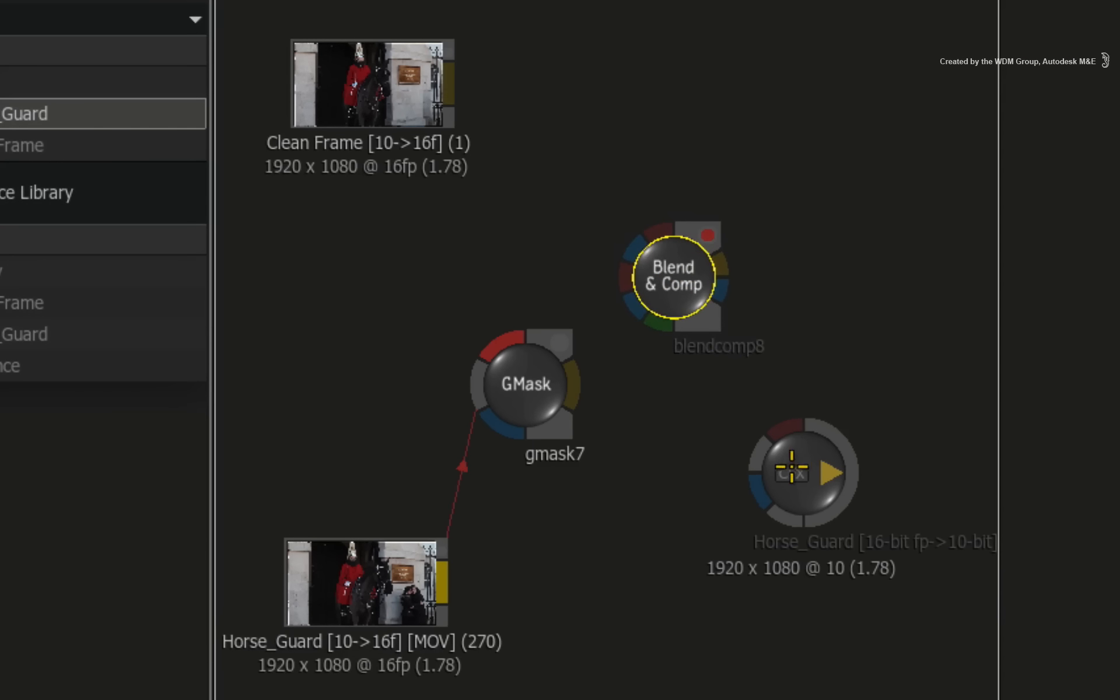
{"action": "left_click_drag", "start_coordinate": [793, 468], "coordinate": [840, 317]}
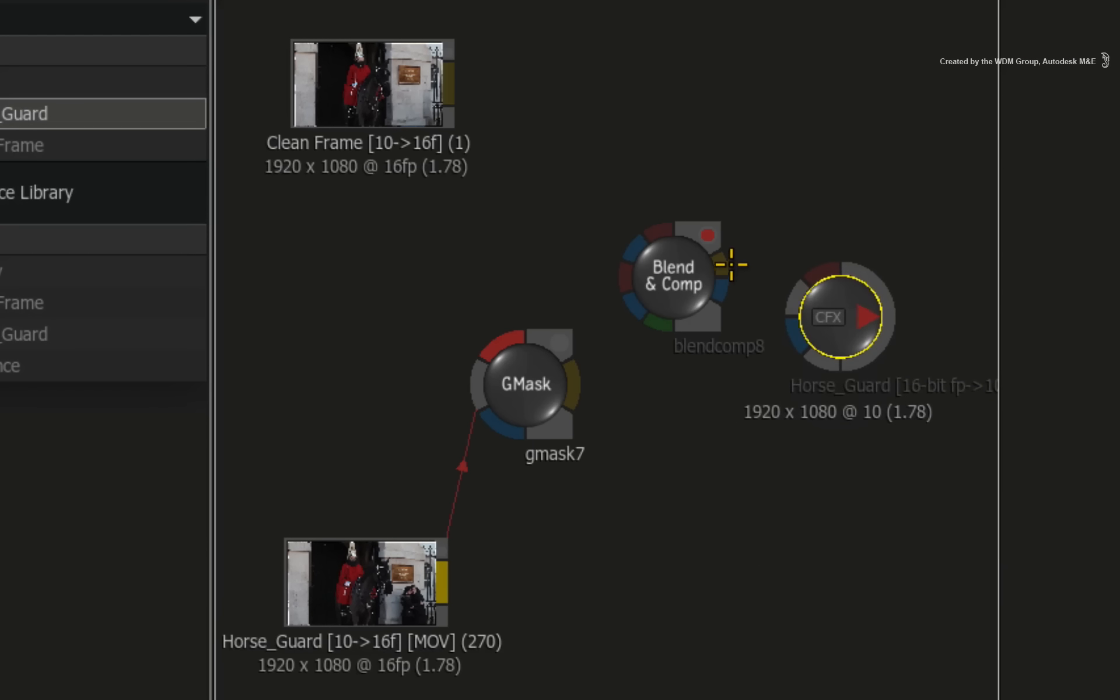
{"action": "left_click_drag", "start_coordinate": [731, 264], "coordinate": [820, 269]}
{"action": "left_click_drag", "start_coordinate": [677, 269], "coordinate": [680, 267]}
Step: Connect Clean Frame to the red front input of Blend & Comp and the GMask output to its blue matte input
{"action": "left_click_drag", "start_coordinate": [450, 73], "coordinate": [678, 366]}
{"action": "left_click_drag", "start_coordinate": [595, 387], "coordinate": [655, 342]}
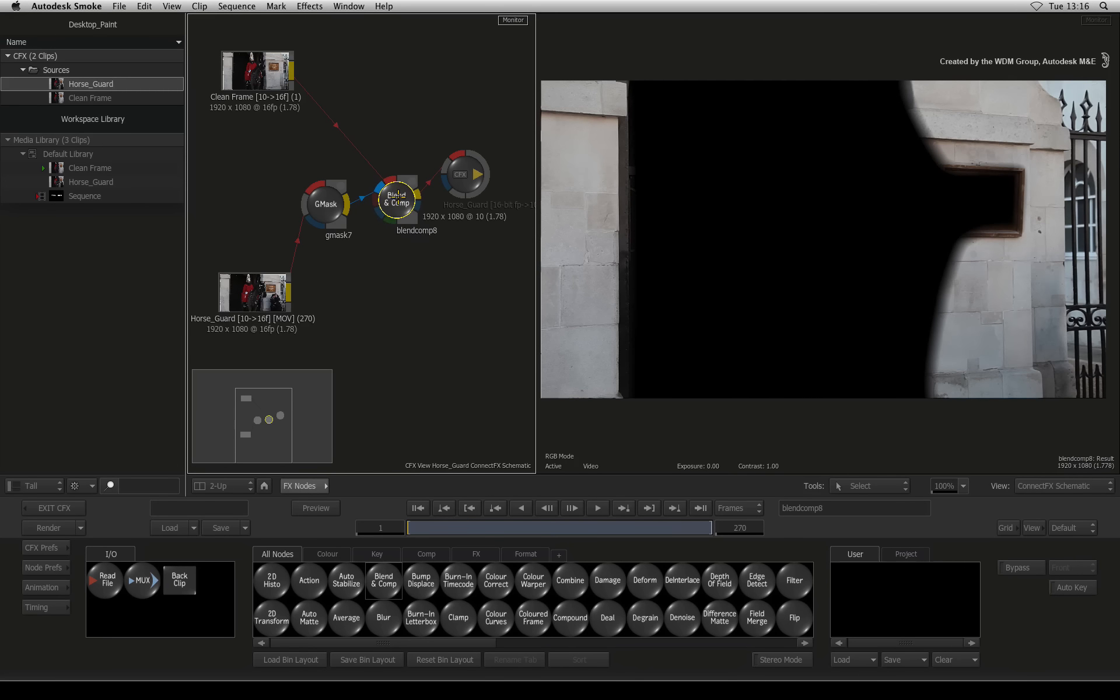
{"action": "left_click_drag", "start_coordinate": [396, 197], "coordinate": [390, 202]}
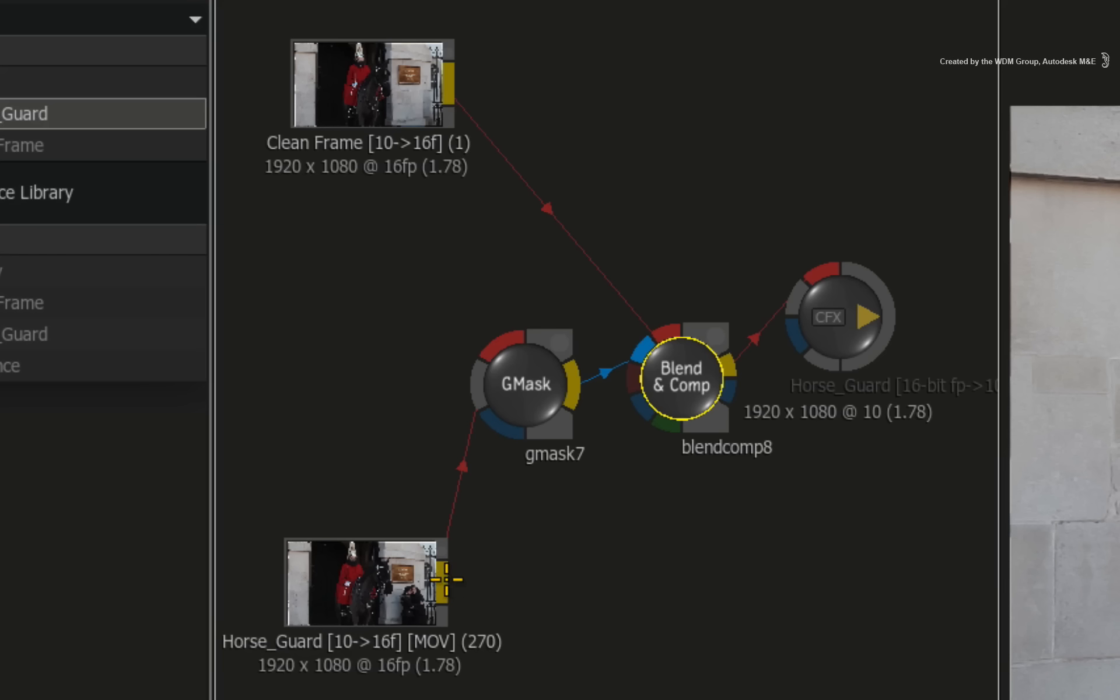
Step: Connect Horse_Guard to the green background input of Blend & Comp, move the CFX output node clear, and select Blend & Comp
{"action": "left_click_drag", "start_coordinate": [289, 290], "coordinate": [366, 258]}
{"action": "left_click_drag", "start_coordinate": [617, 506], "coordinate": [665, 423]}
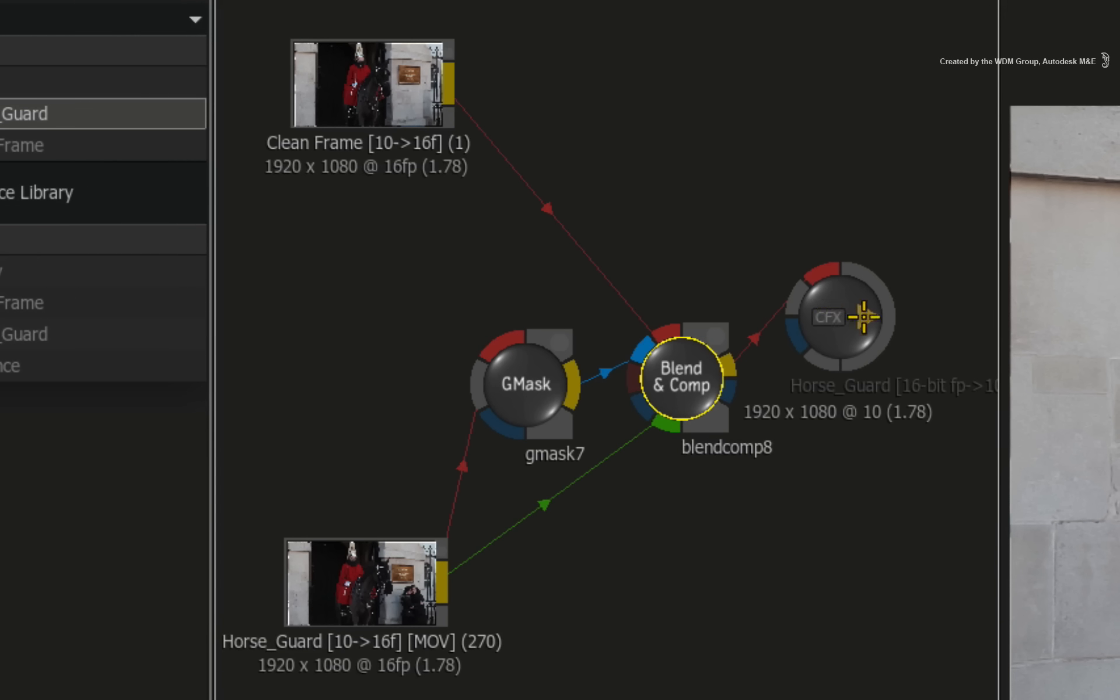
{"action": "left_click_drag", "start_coordinate": [862, 315], "coordinate": [906, 381]}
{"action": "left_click", "coordinate": [671, 388]}
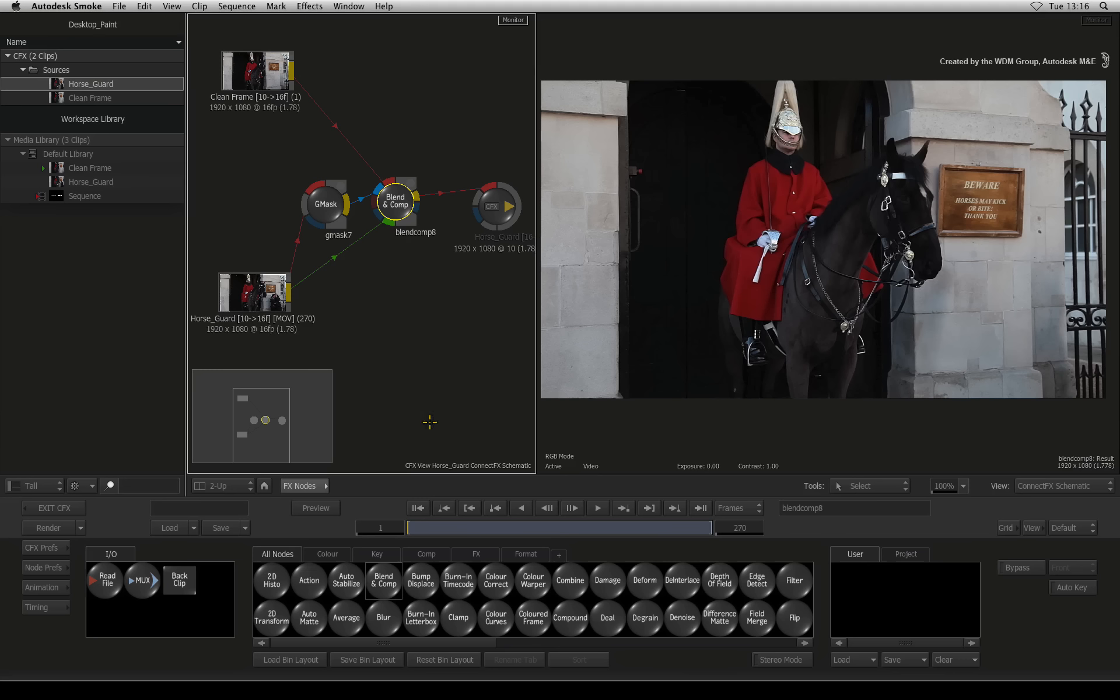
Step: Scrub through the composite and move GMask and Blend & Comp away from the CFX output node to free space between them
{"action": "mouse_move", "coordinate": [435, 528]}
{"action": "left_mouse_down"}
{"action": "mouse_move", "coordinate": [523, 510]}
{"action": "mouse_move", "coordinate": [548, 525]}
{"action": "mouse_move", "coordinate": [424, 524]}
{"action": "left_mouse_up"}
{"action": "left_click_drag", "start_coordinate": [327, 196], "coordinate": [287, 177]}
{"action": "left_click_drag", "start_coordinate": [394, 199], "coordinate": [367, 190]}
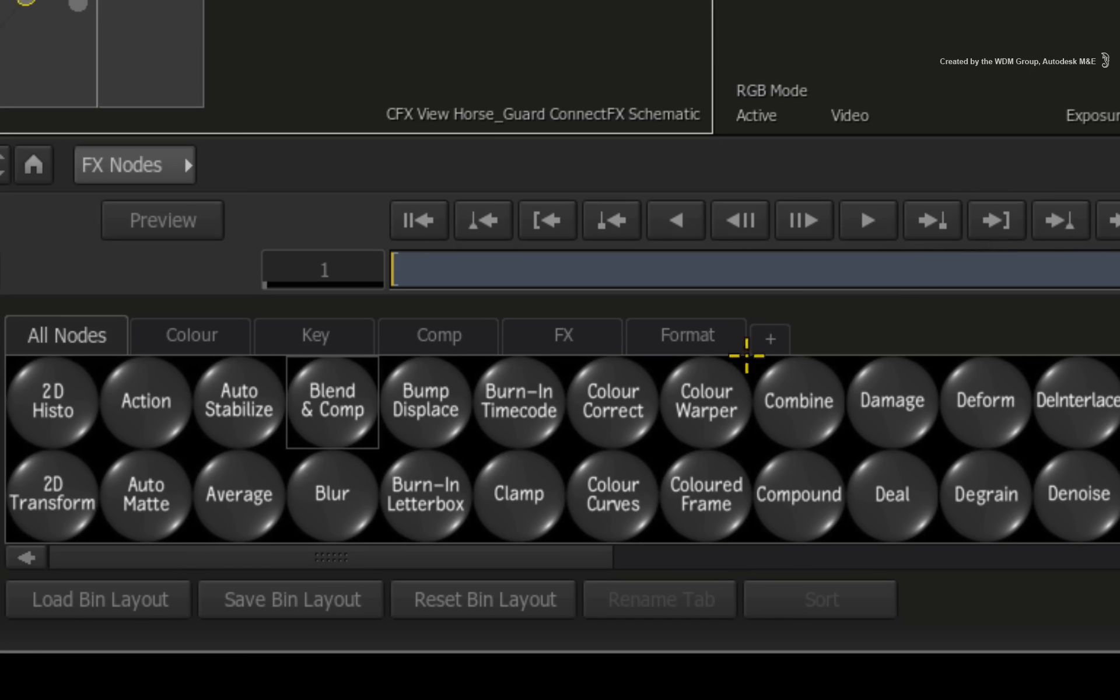
Step: Insert a Regrain node between Blend & Comp and the CFX output, and connect Blend & Comp's blue matte output to Regrain's matte input
{"action": "key", "text": "r"}
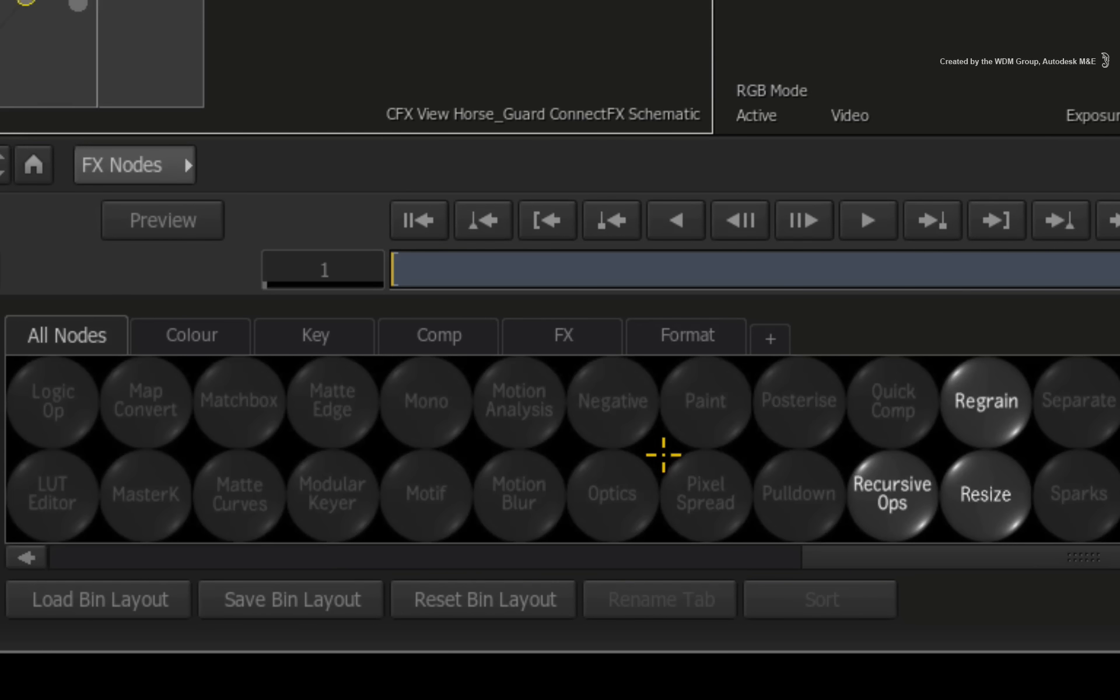
{"action": "left_click_drag", "start_coordinate": [976, 402], "coordinate": [768, 366]}
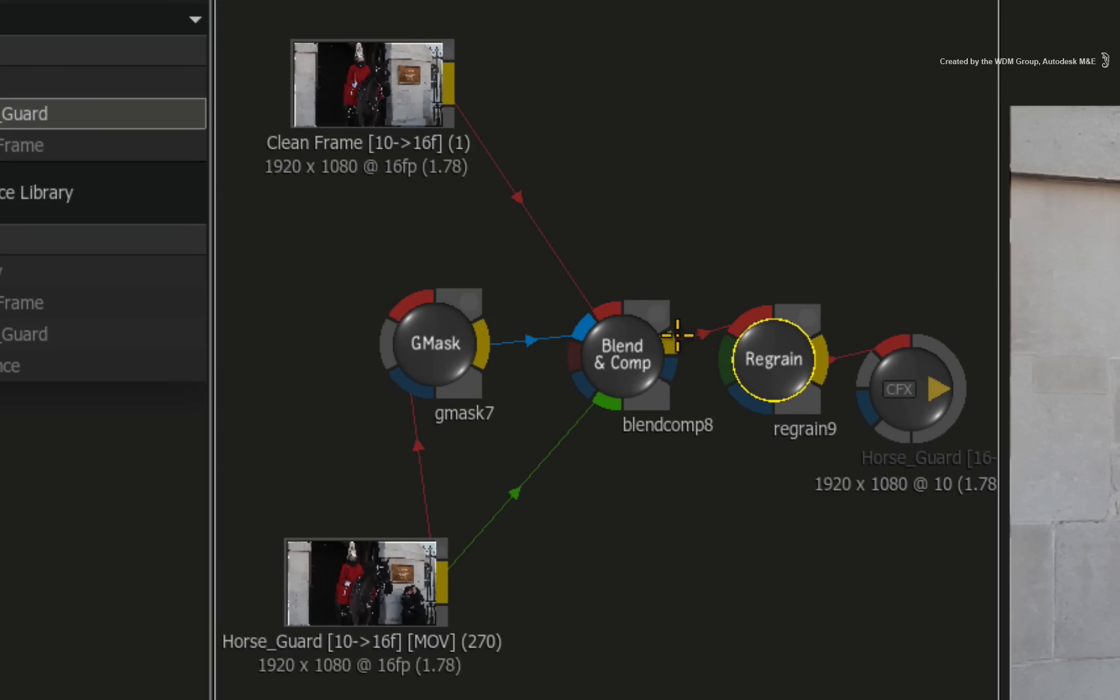
{"action": "left_click_drag", "start_coordinate": [670, 364], "coordinate": [748, 394]}
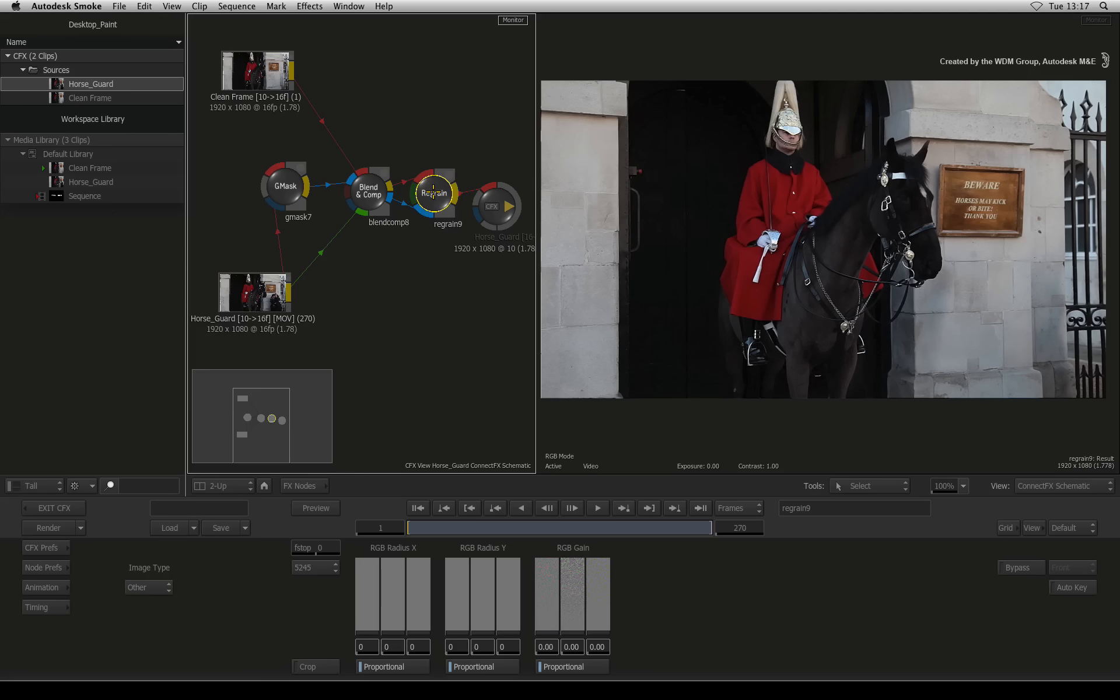
{"action": "left_click_drag", "start_coordinate": [432, 190], "coordinate": [435, 188]}
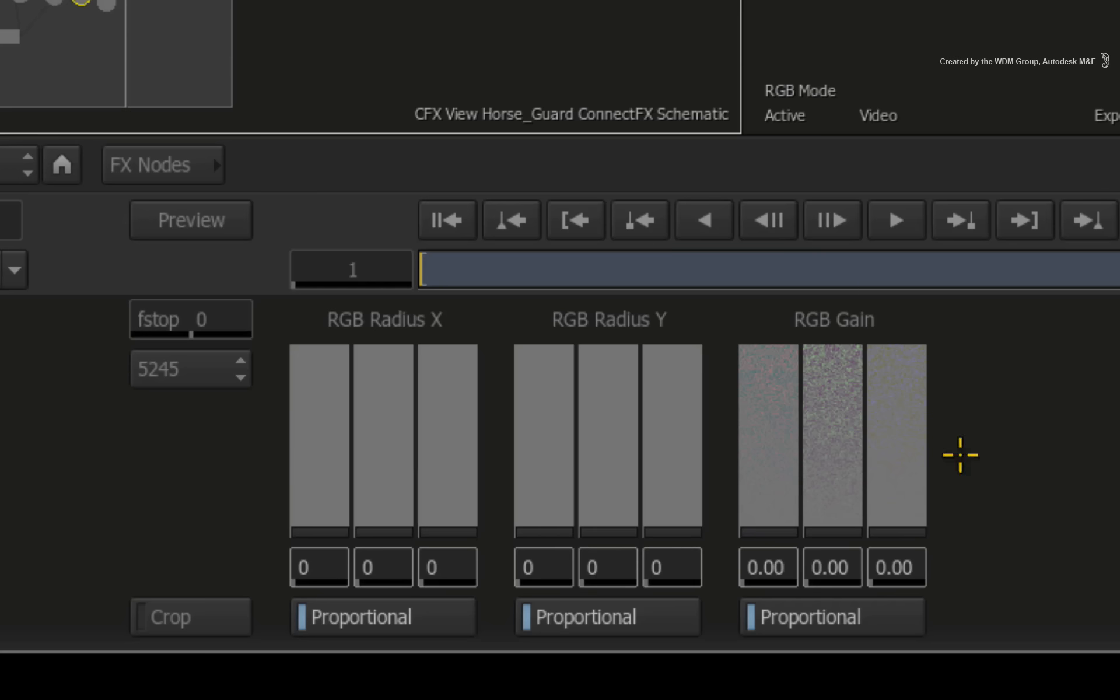
Step: Review the Regrain film stock presets, then sample grain from a small rectangular area on the lower stone wall in the Result view
{"action": "left_click", "coordinate": [330, 567]}
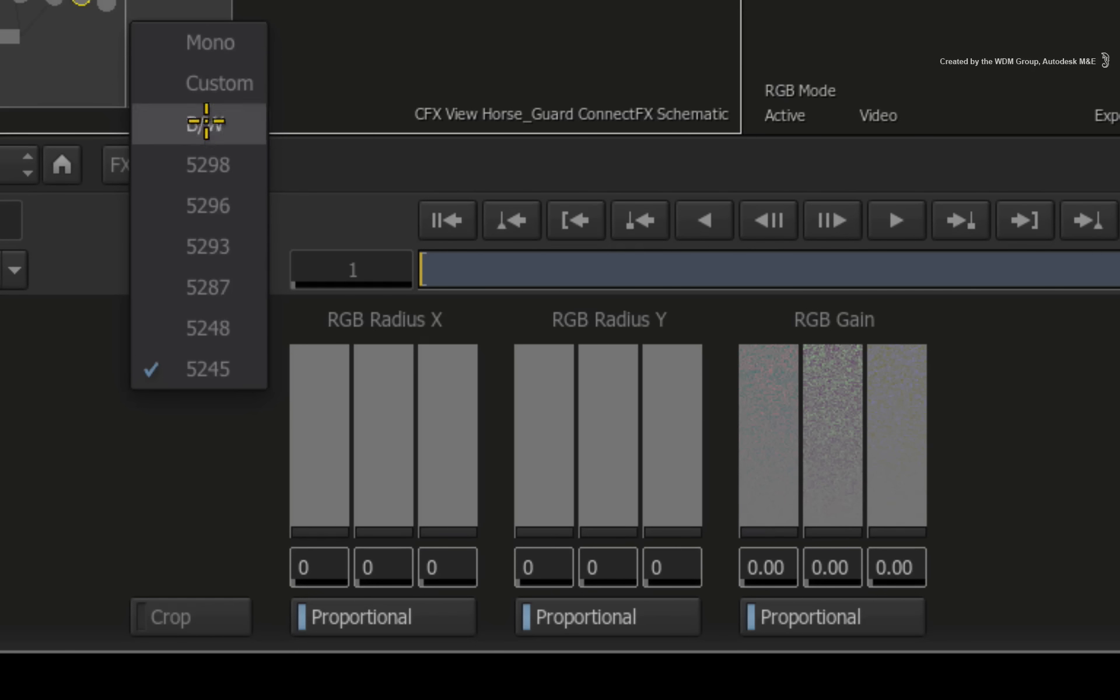
{"action": "left_click", "coordinate": [181, 437]}
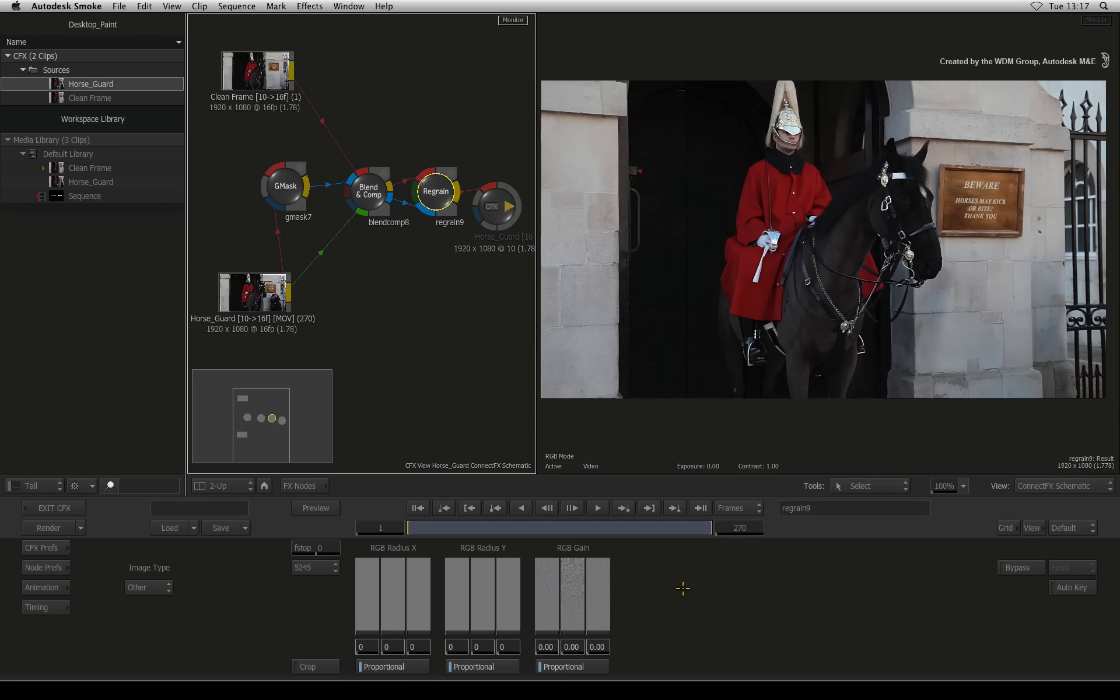
{"action": "left_click", "coordinate": [619, 434]}
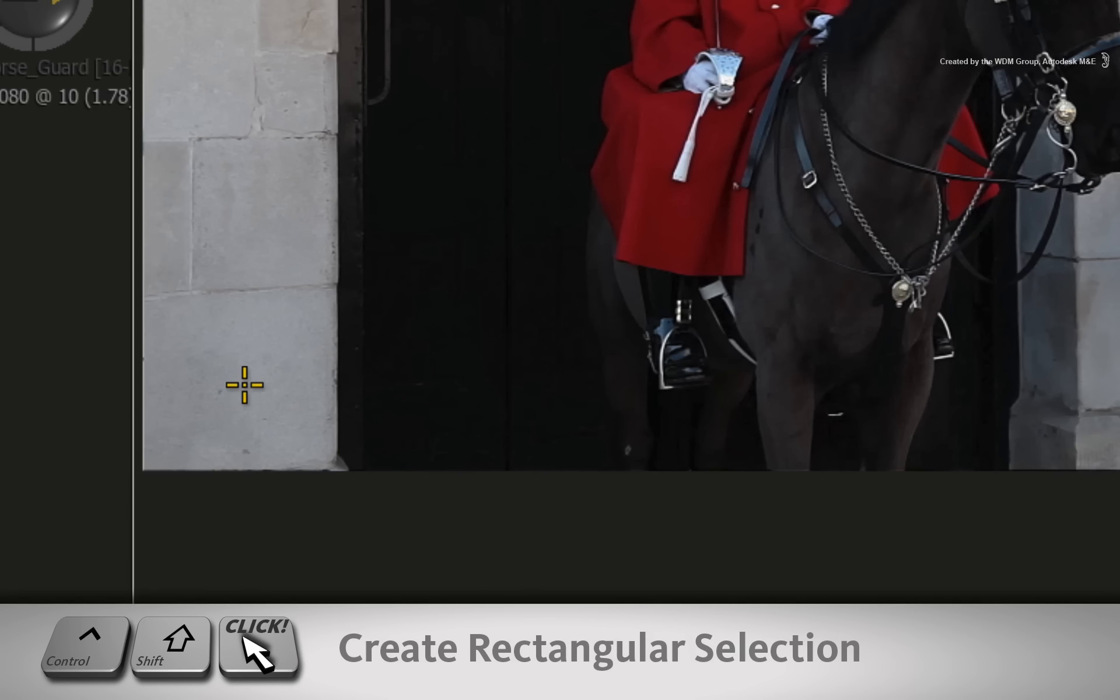
{"action": "left_click_drag", "start_coordinate": [240, 375], "coordinate": [276, 404]}
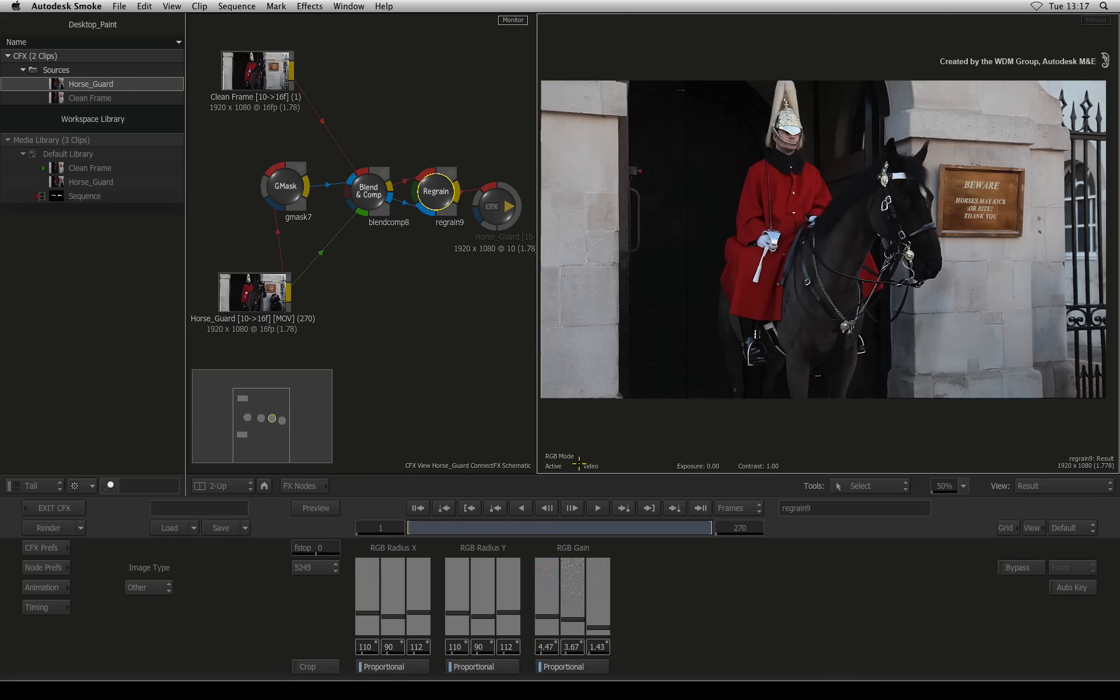
Step: Lower Regrain's proportional RGB Gain to 2.74, 2.25 and 0.88
{"action": "left_click_drag", "start_coordinate": [576, 620], "coordinate": [568, 658]}
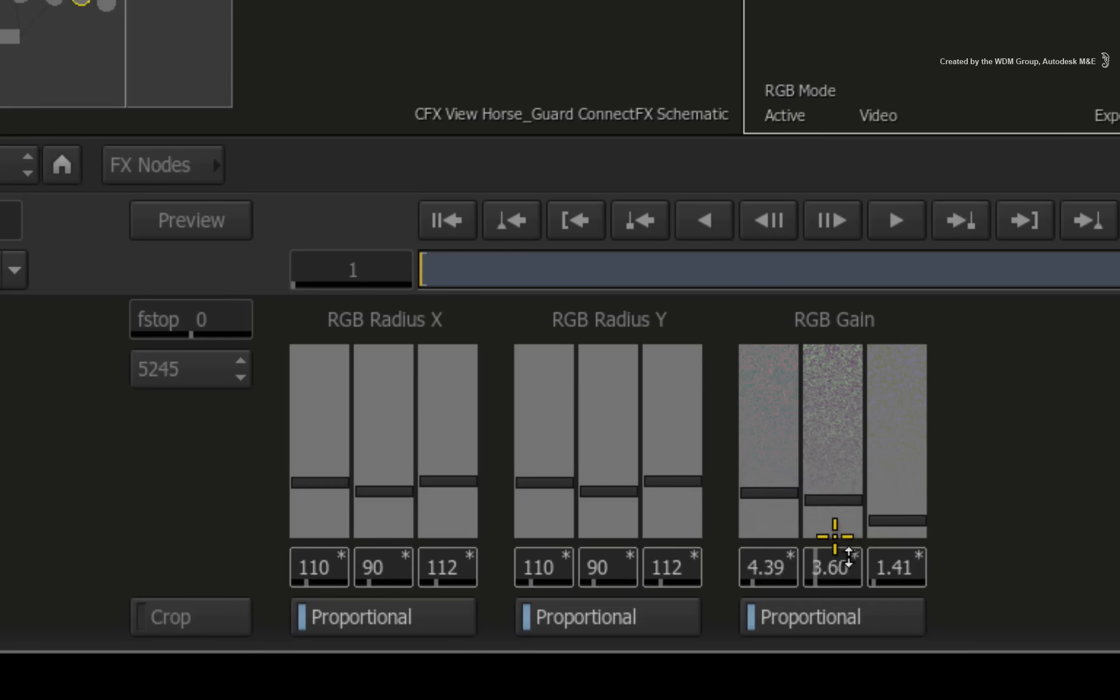
{"action": "left_click_drag", "start_coordinate": [820, 597], "coordinate": [825, 565]}
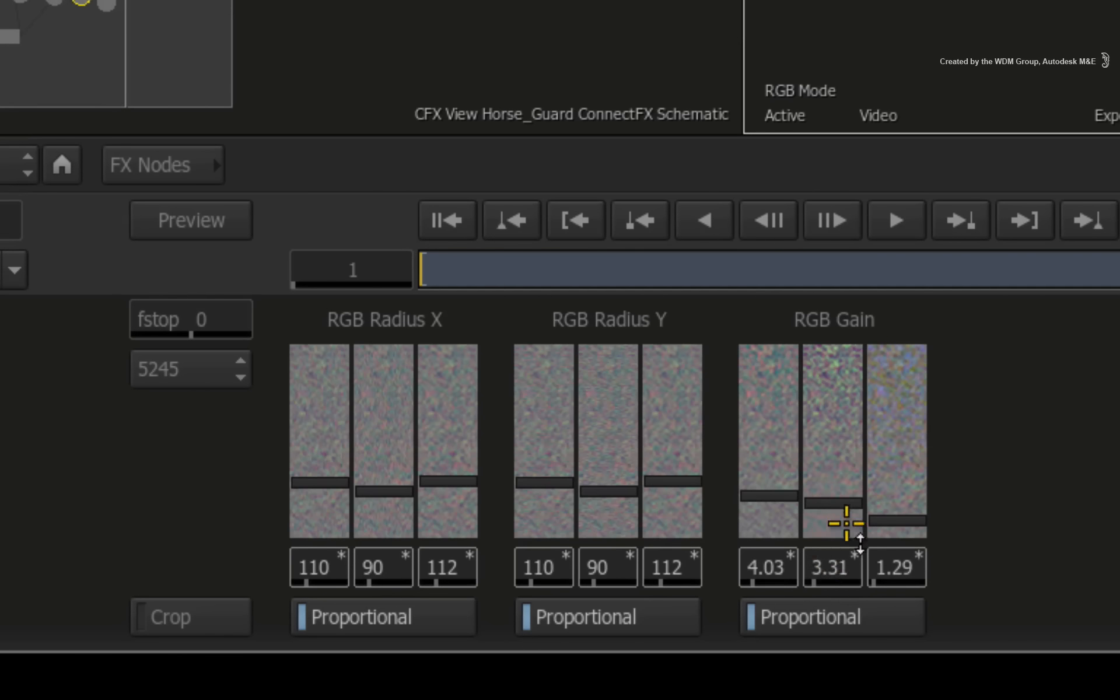
{"action": "mouse_move", "coordinate": [842, 511]}
{"action": "left_mouse_down"}
{"action": "mouse_move", "coordinate": [821, 601]}
{"action": "mouse_move", "coordinate": [825, 523]}
{"action": "mouse_move", "coordinate": [811, 623]}
{"action": "mouse_move", "coordinate": [833, 508]}
{"action": "mouse_move", "coordinate": [832, 568]}
{"action": "mouse_move", "coordinate": [848, 516]}
{"action": "left_mouse_up"}
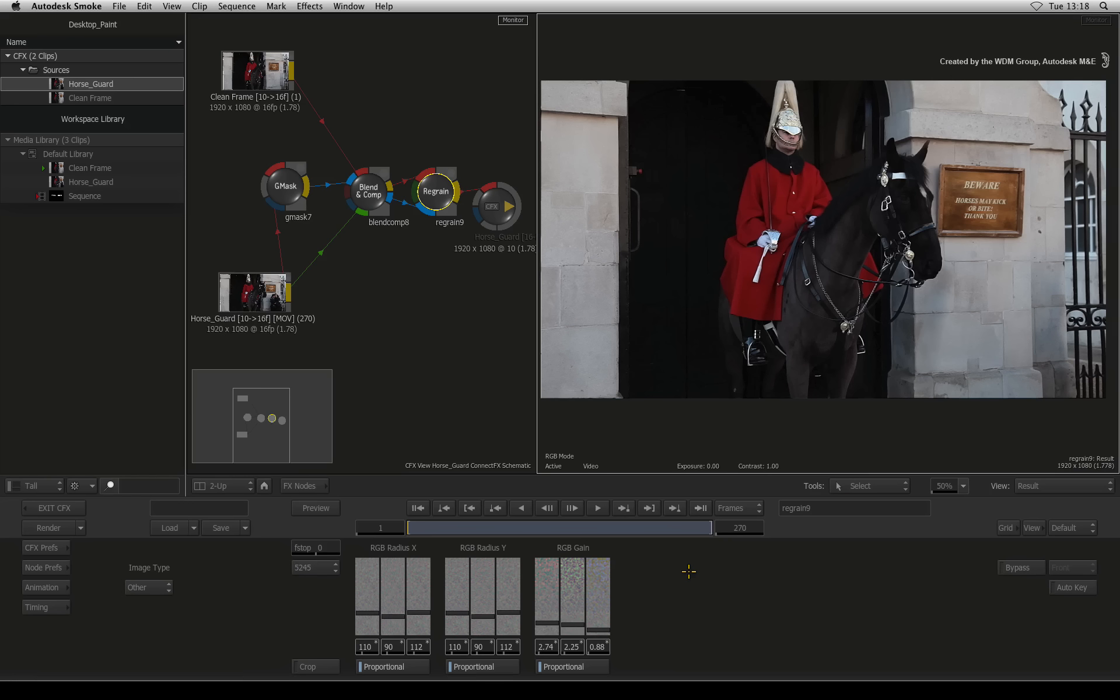
Step: Check the regrained result across the clip and exit ConnectFX back to the timeline
{"action": "left_click_drag", "start_coordinate": [419, 528], "coordinate": [480, 510]}
{"action": "left_click", "coordinate": [480, 510]}
{"action": "left_click", "coordinate": [64, 512]}
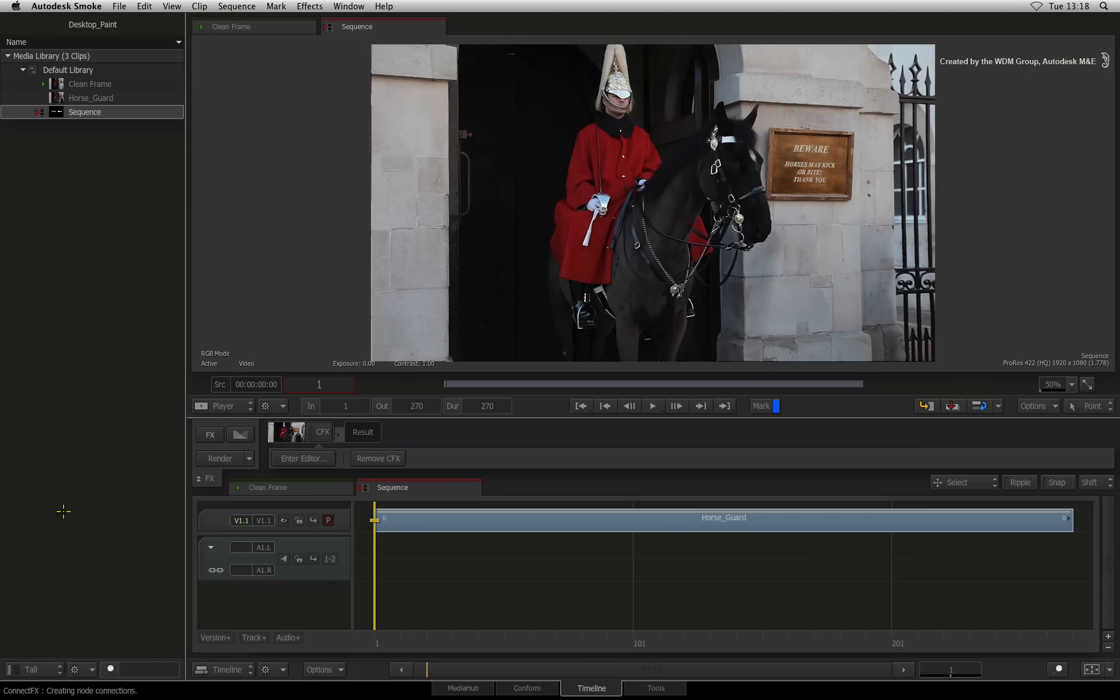
Step: Render the Horse_Guard segment's CFX and scrub the sequence back to frame 1 to review it
{"action": "left_click", "coordinate": [220, 459]}
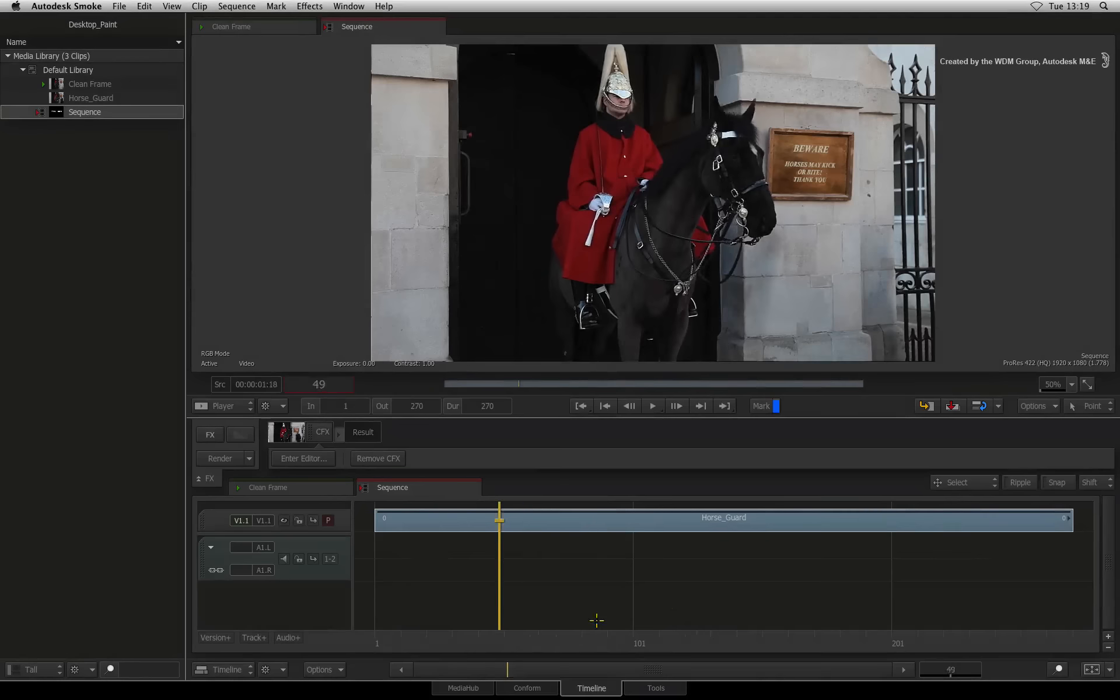
{"action": "left_click_drag", "start_coordinate": [595, 620], "coordinate": [365, 612]}
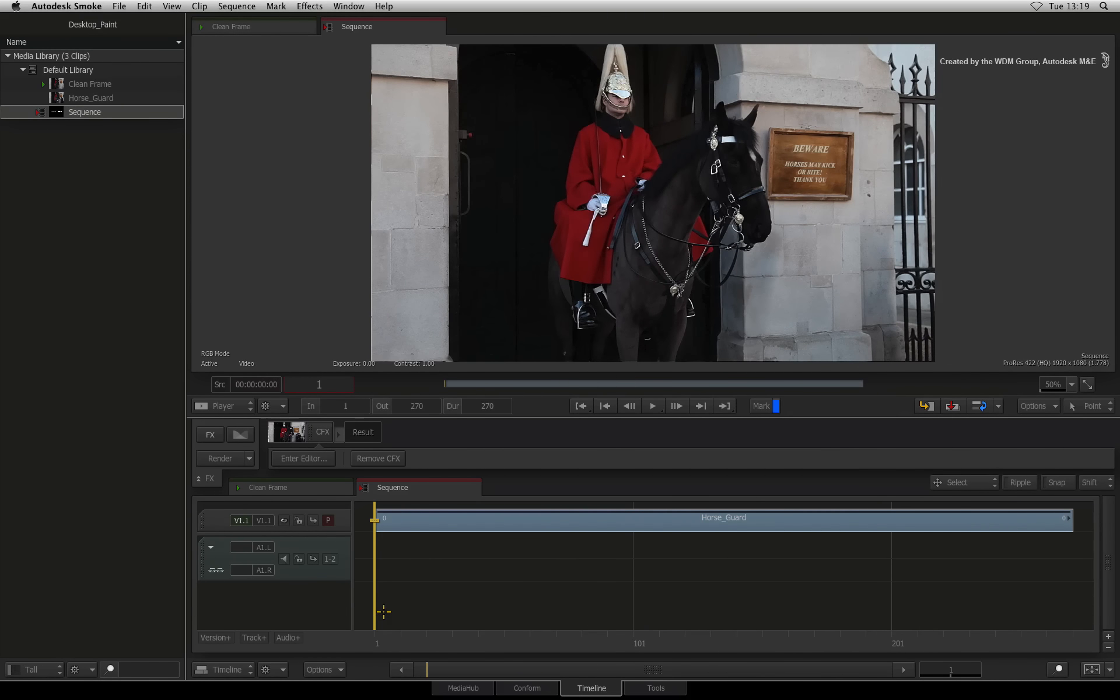